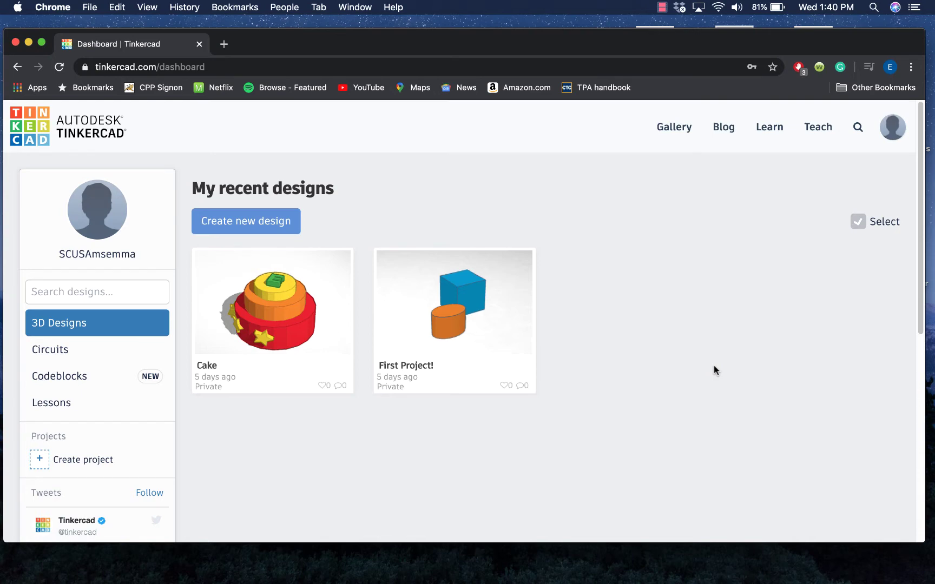
Step: Start a new 3D design and rename it 'Chair + Table'
drag(550, 50, 553, 46)
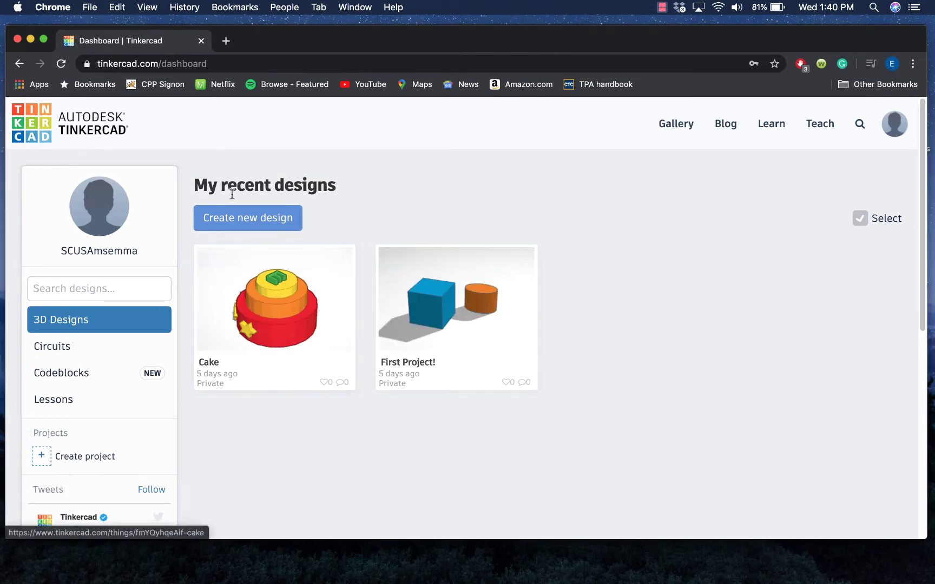
click(255, 219)
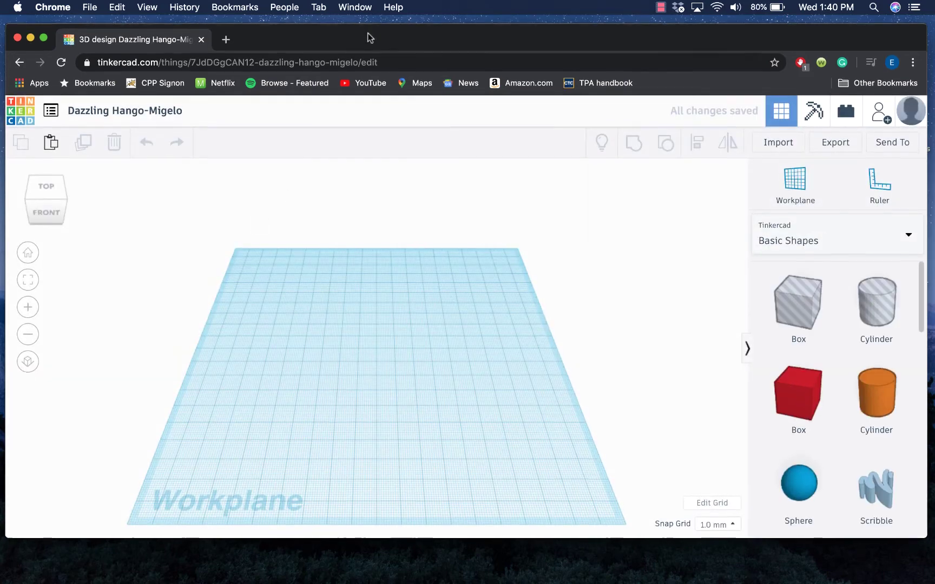
drag(369, 37, 368, 32)
click(181, 105)
key(BackSpace)
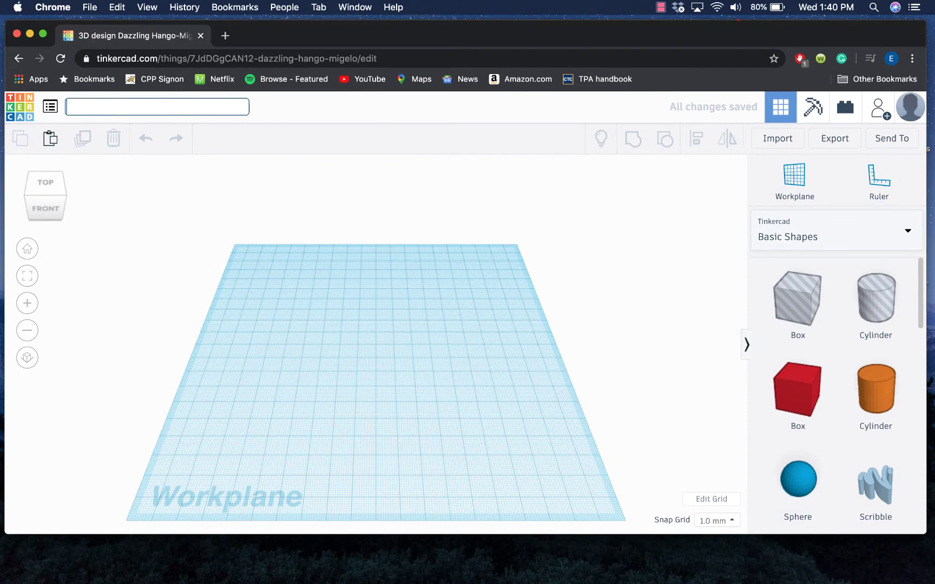
text(Chair + Table)
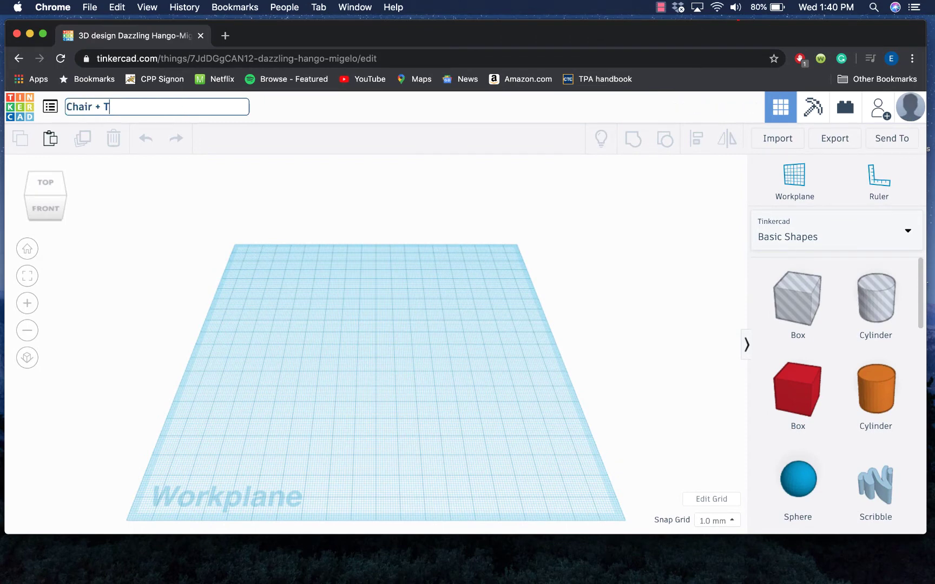
Step: Place a red box and flatten it into an 8 mm tall tabletop slab, about 71 by 68 mm
click(372, 296)
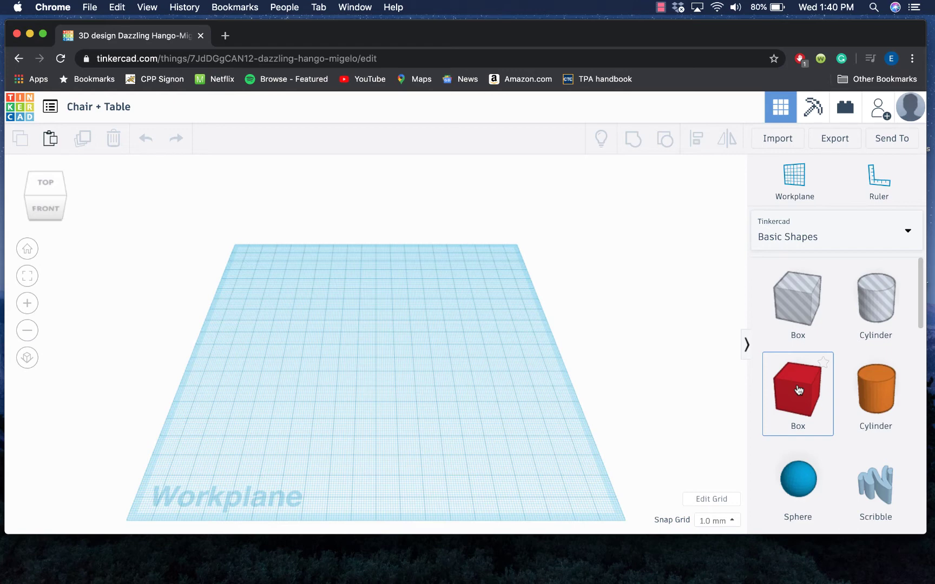
drag(799, 389, 421, 383)
drag(352, 308, 361, 260)
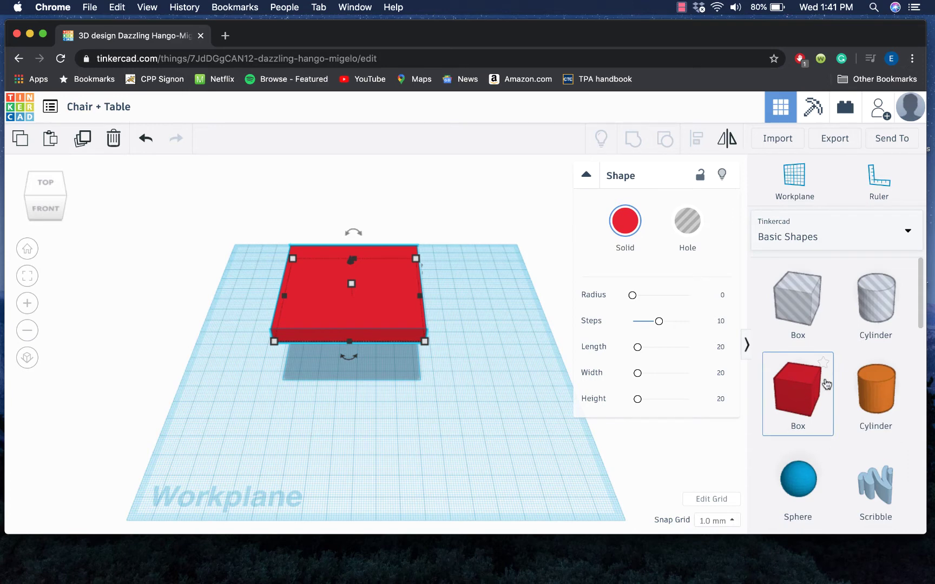
Step: Add a second red box sized 68 by 71 and move it beside the tabletop
drag(807, 383, 507, 428)
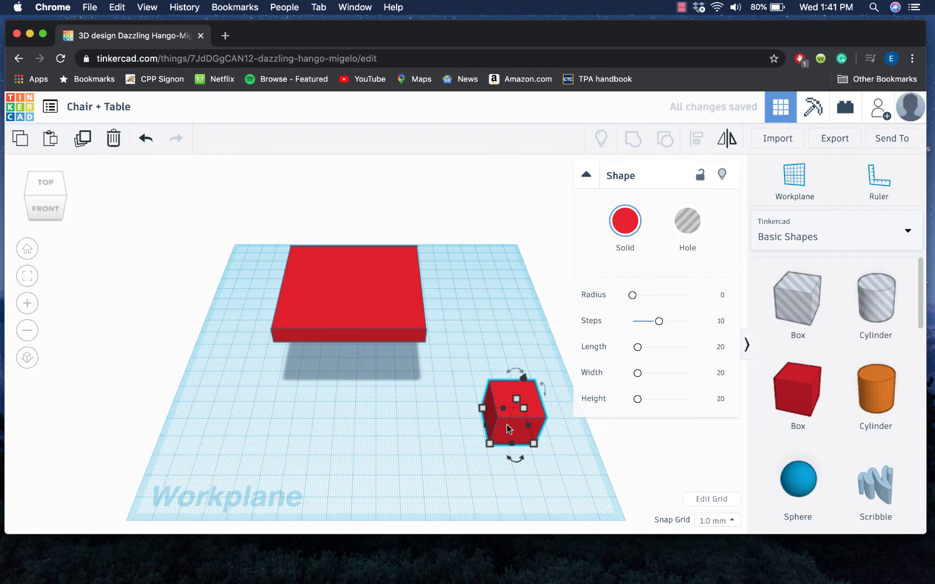
click(417, 328)
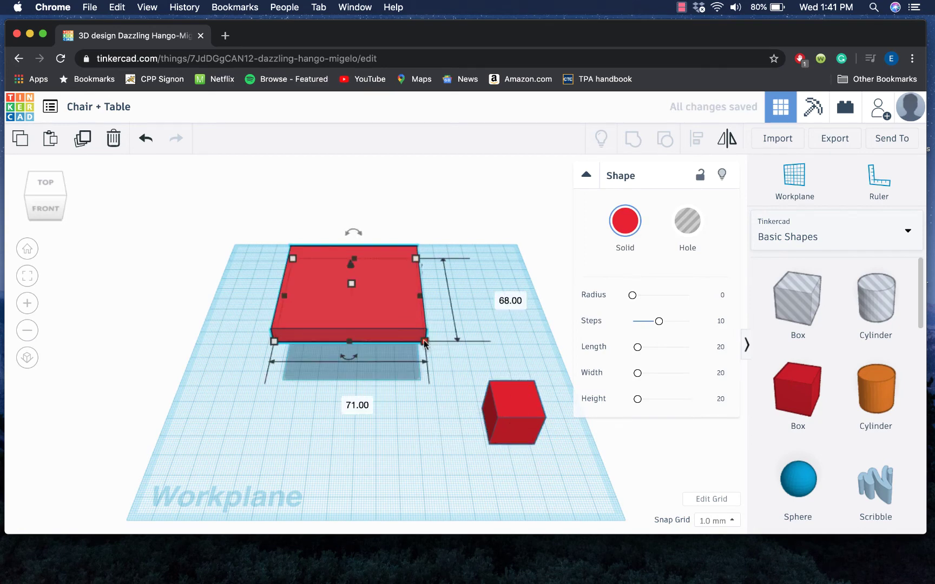
click(529, 421)
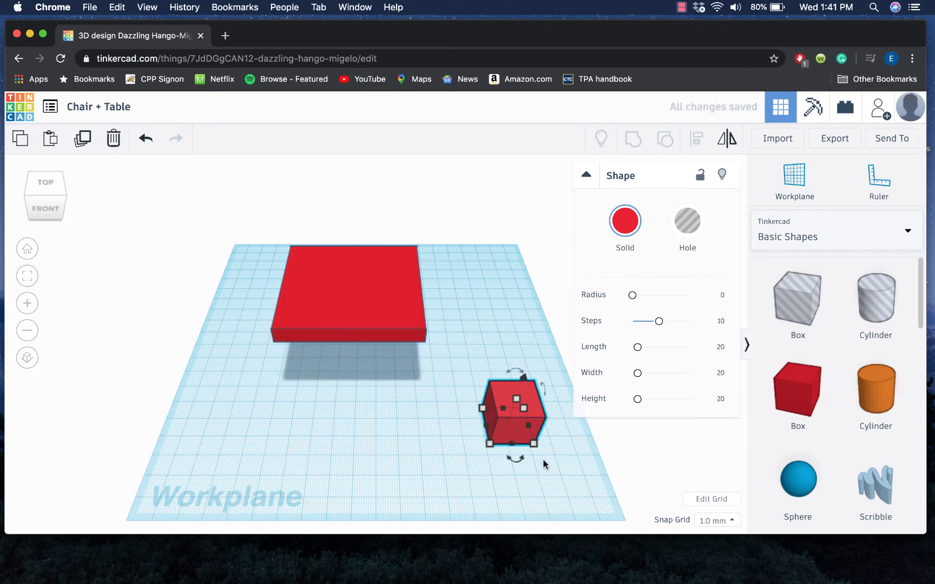
click(520, 502)
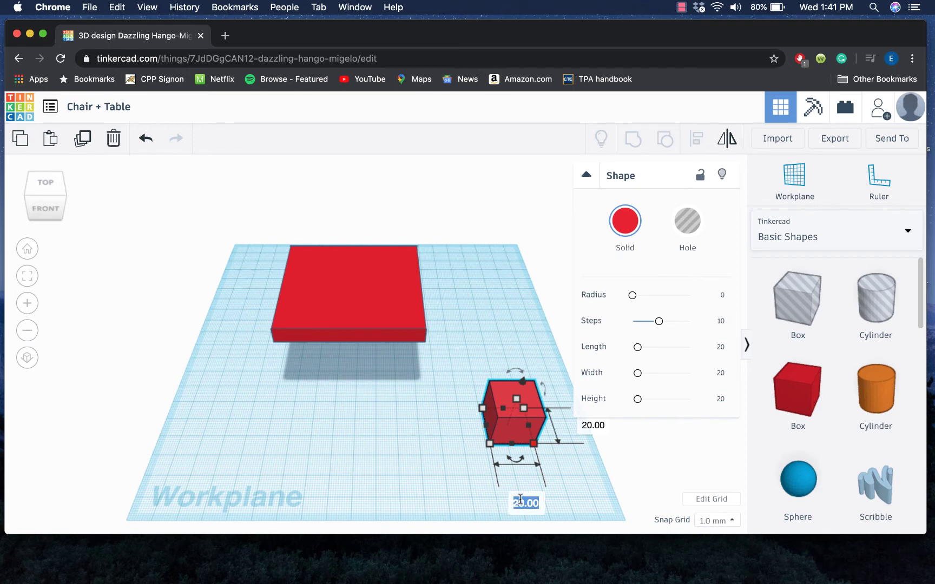
key(BackSpace)
text(68)
click(594, 424)
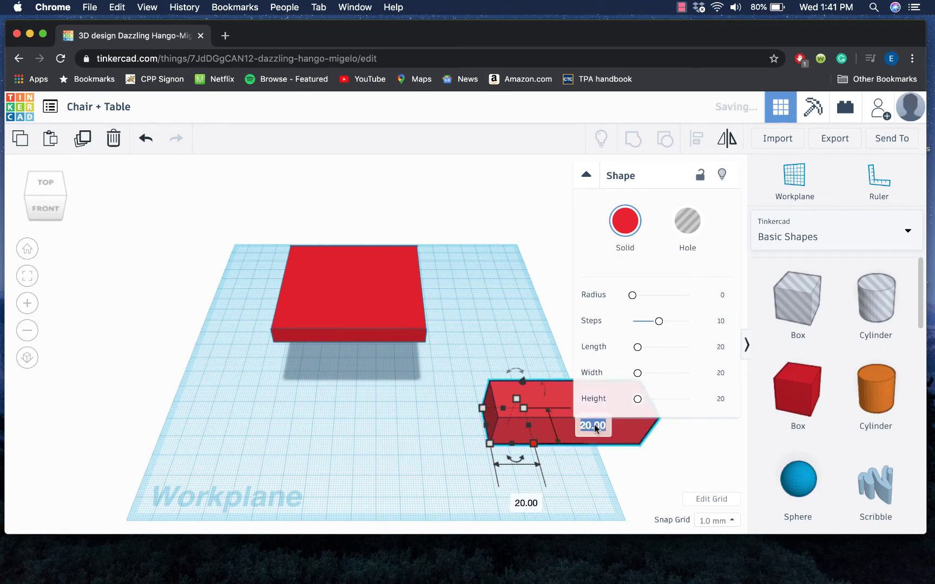
text(71)
key(Return)
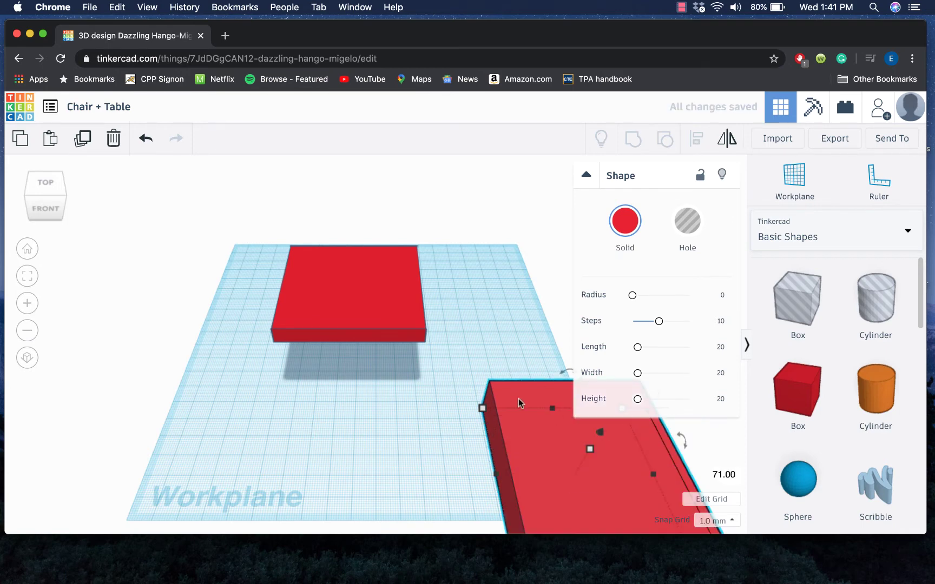
drag(538, 438, 492, 348)
drag(526, 389, 505, 375)
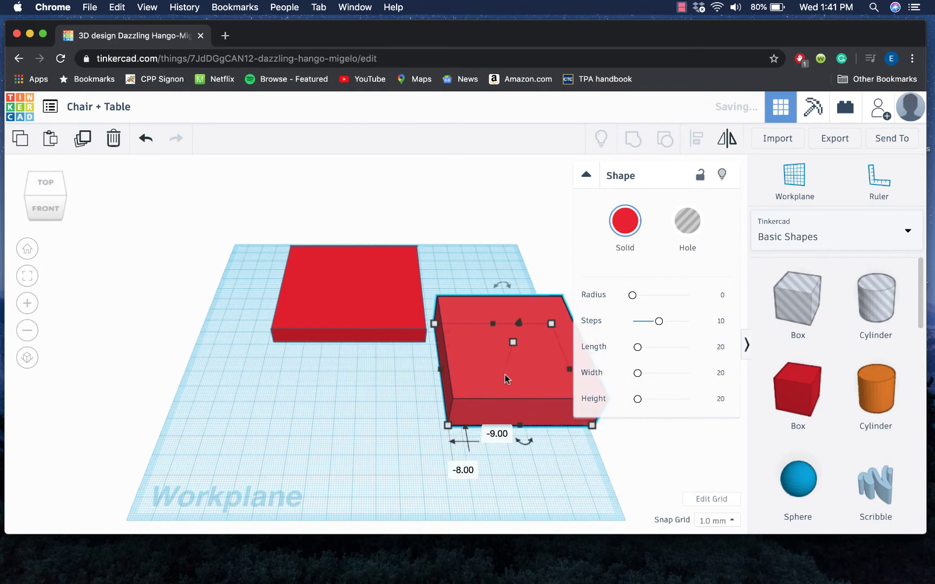
Step: Add a hole box stretched across the red box, about 135 by 26 mm
click(798, 300)
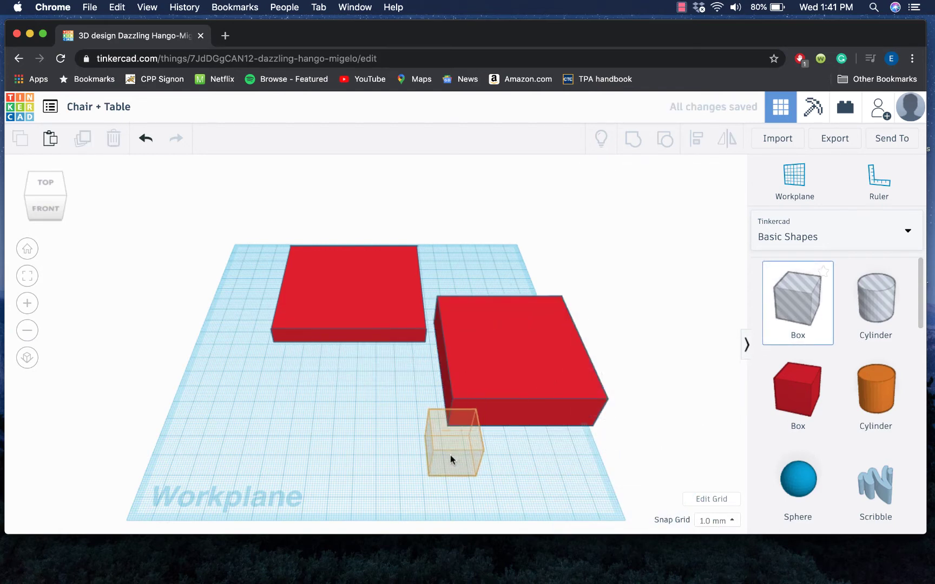
click(508, 466)
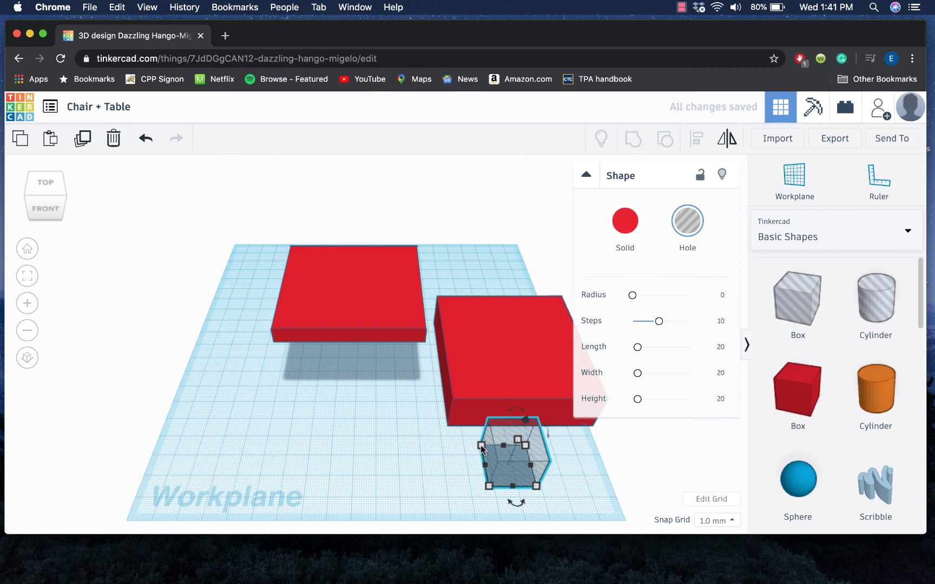
drag(479, 445, 452, 292)
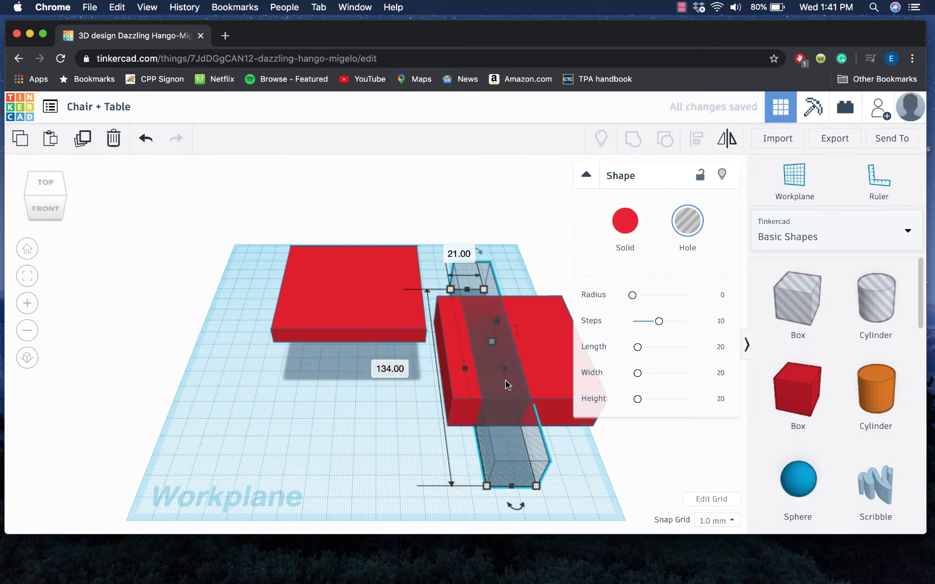
drag(506, 381, 529, 365)
drag(506, 459, 500, 462)
drag(510, 426, 525, 424)
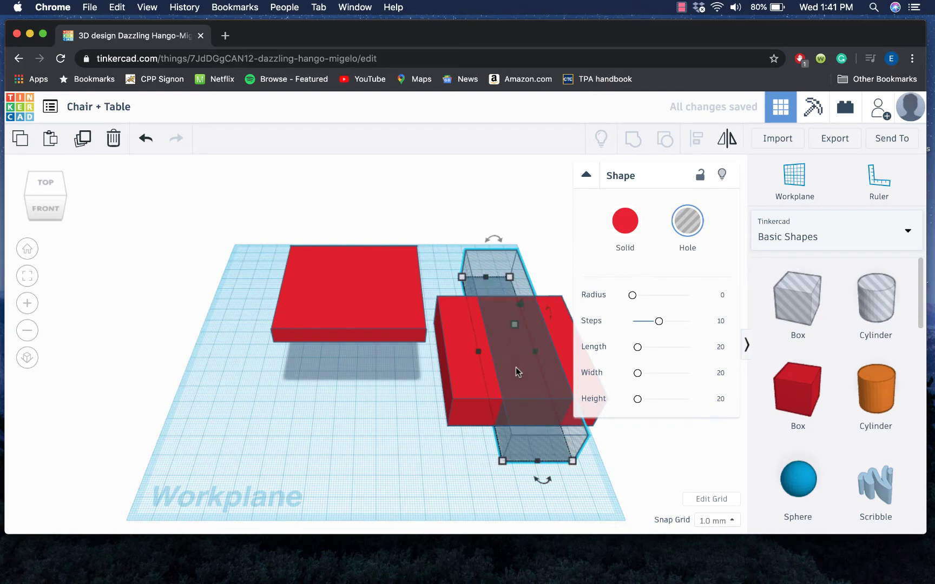
Step: Centre the hole box on the red box with Align, then reselect both shapes
shift+click(461, 374)
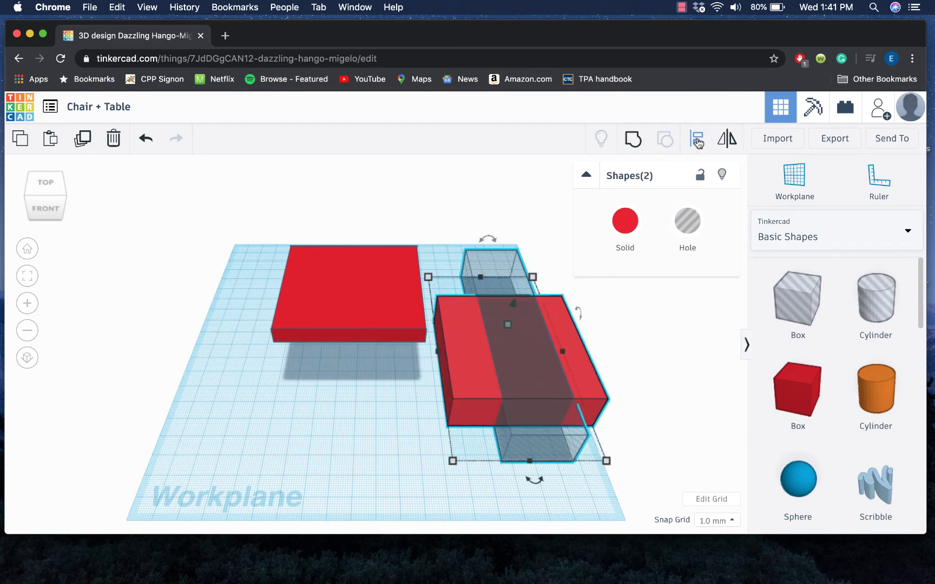
click(696, 139)
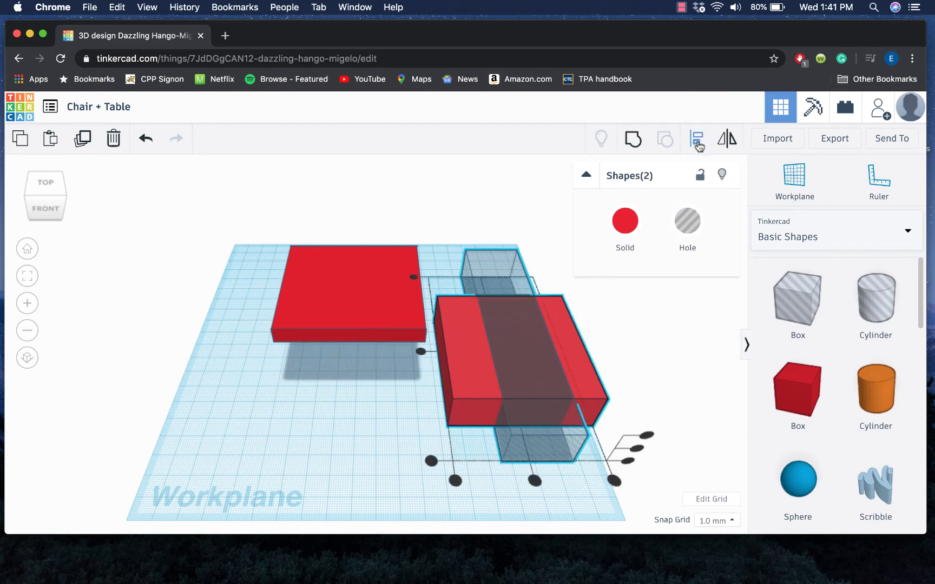
click(535, 481)
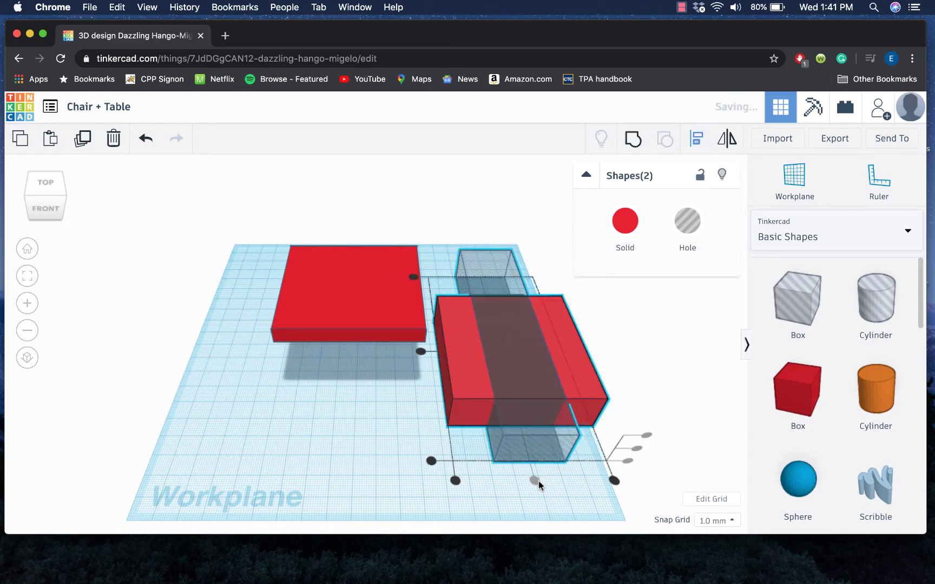
click(384, 453)
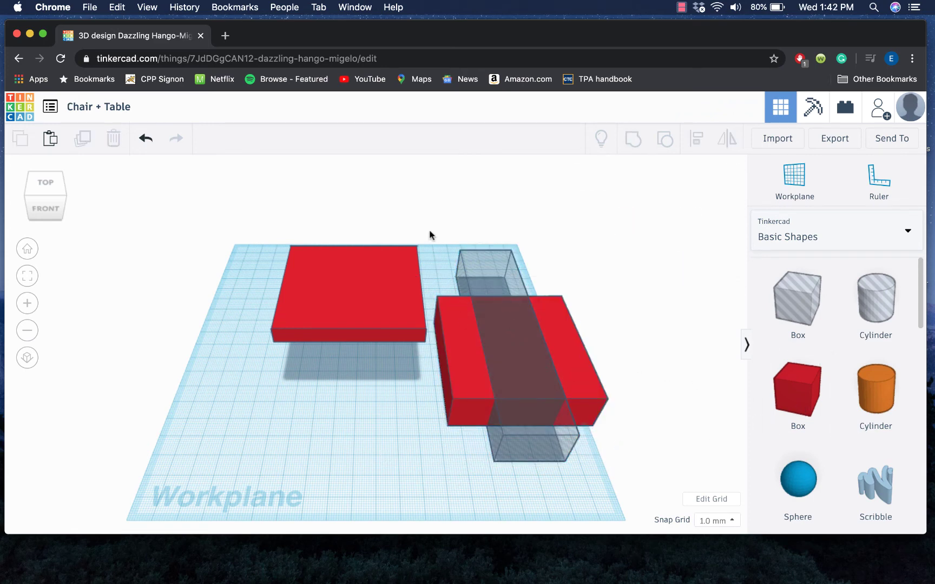
click(518, 371)
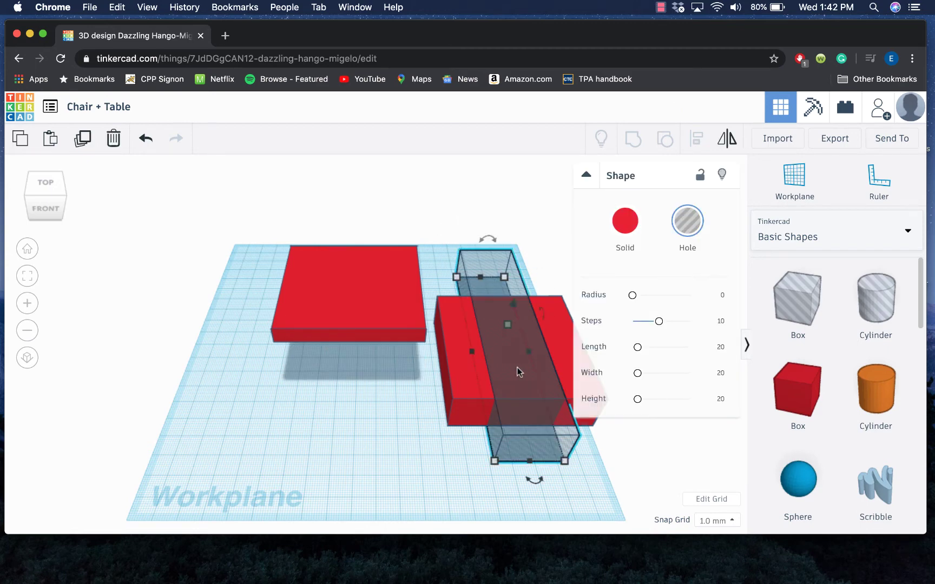
shift+click(458, 360)
drag(445, 214, 605, 431)
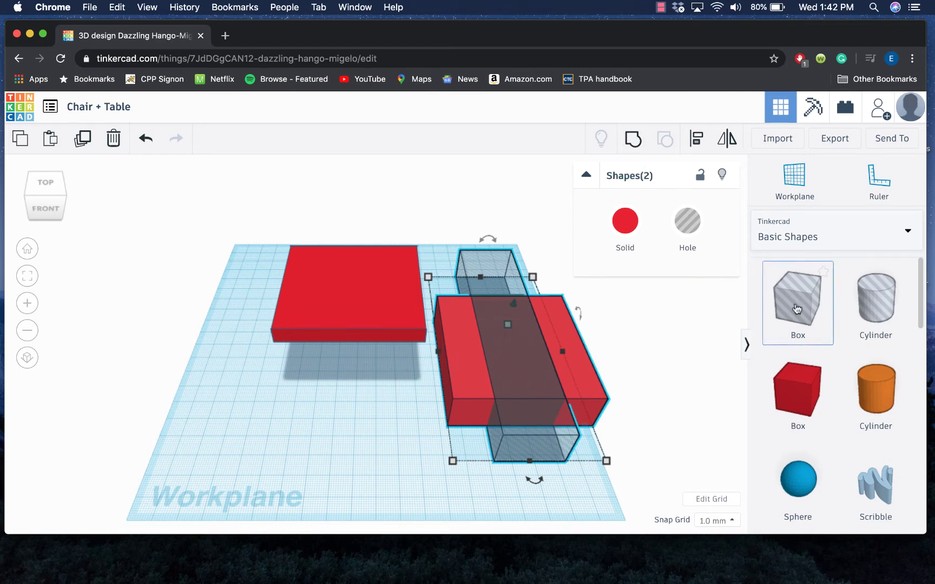
Step: Delete the extra small hole box and duplicate the long hole box
drag(798, 299, 324, 423)
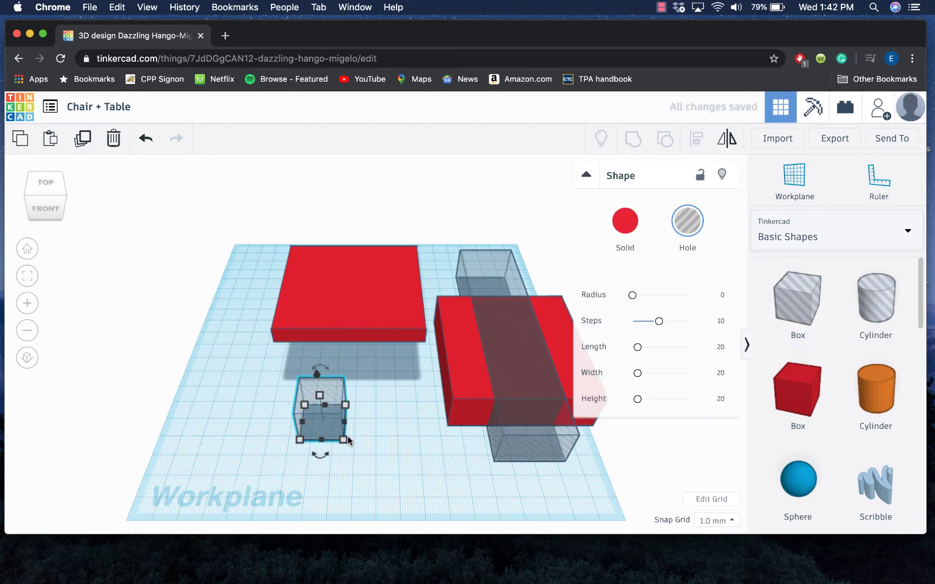
click(542, 435)
click(330, 417)
key(Delete)
click(528, 423)
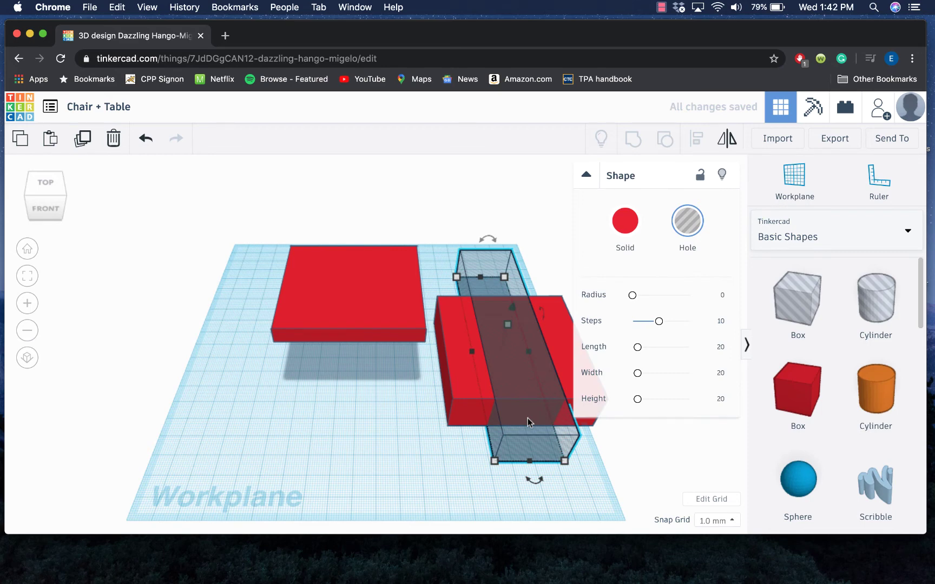
key(ctrl+d)
key(shift+Right)
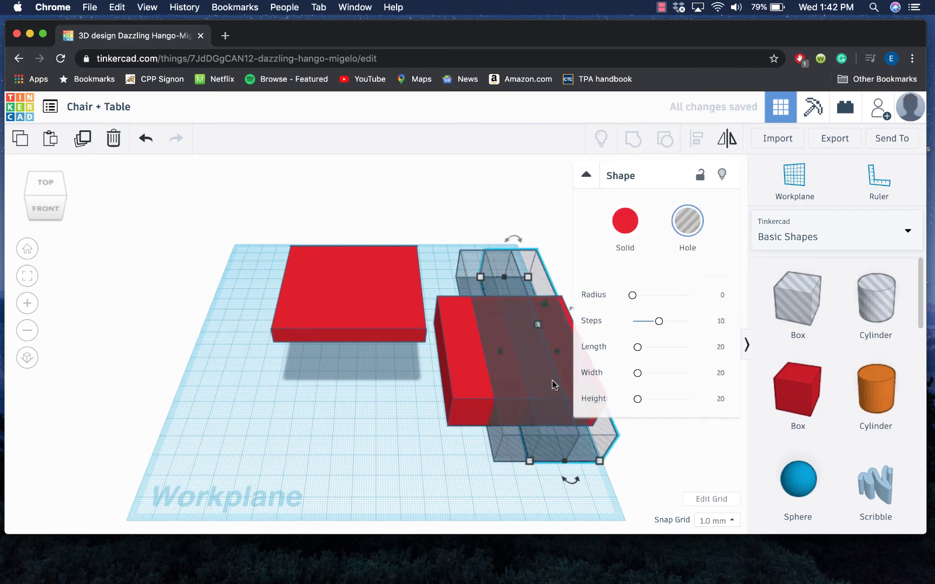
Step: Rotate the copied hole 90 degrees and align it across the red block
drag(570, 480, 687, 358)
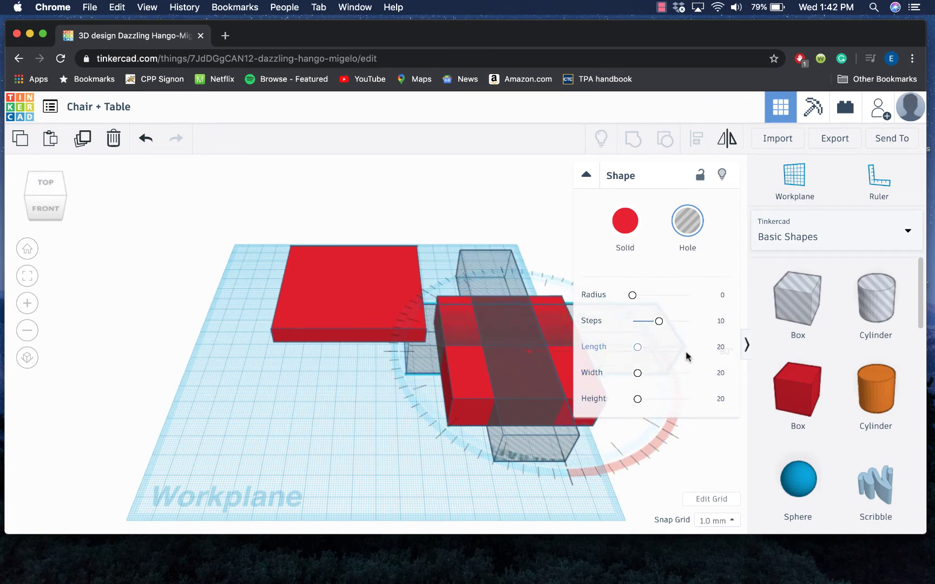
drag(461, 324, 450, 343)
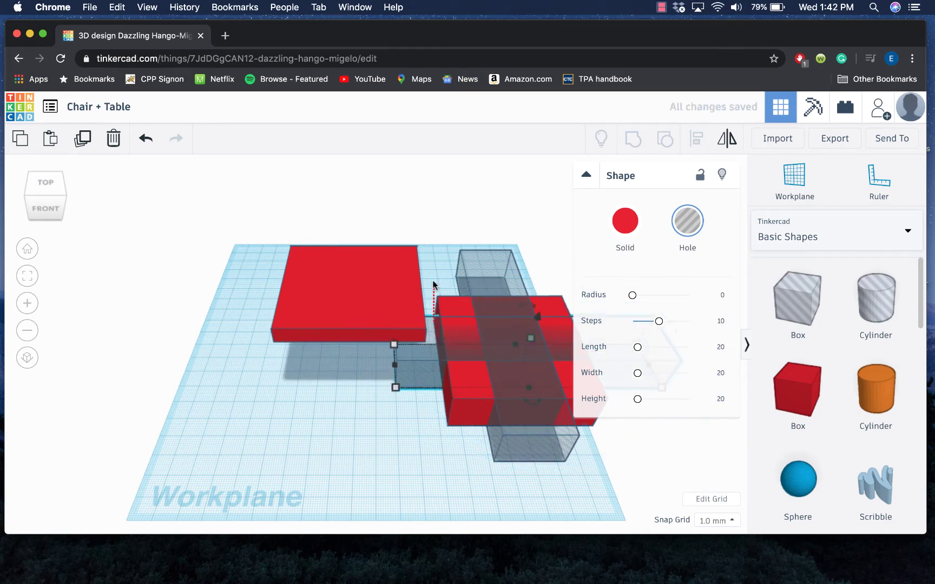
shift+click(444, 351)
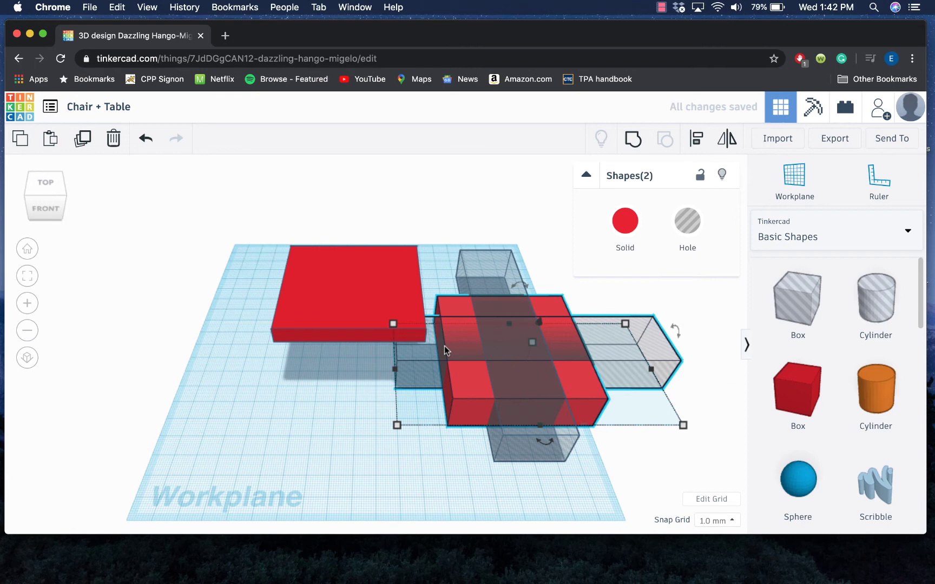
click(693, 141)
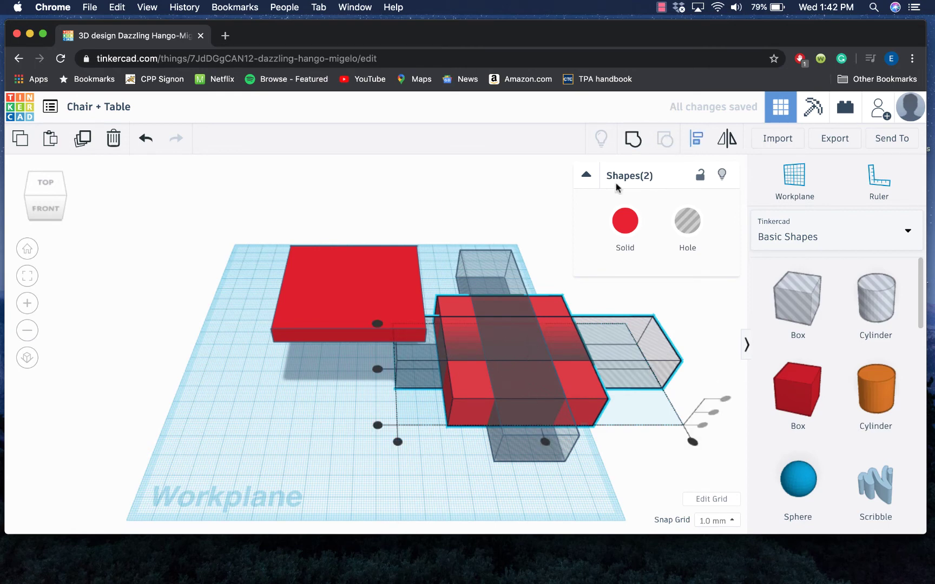
click(375, 370)
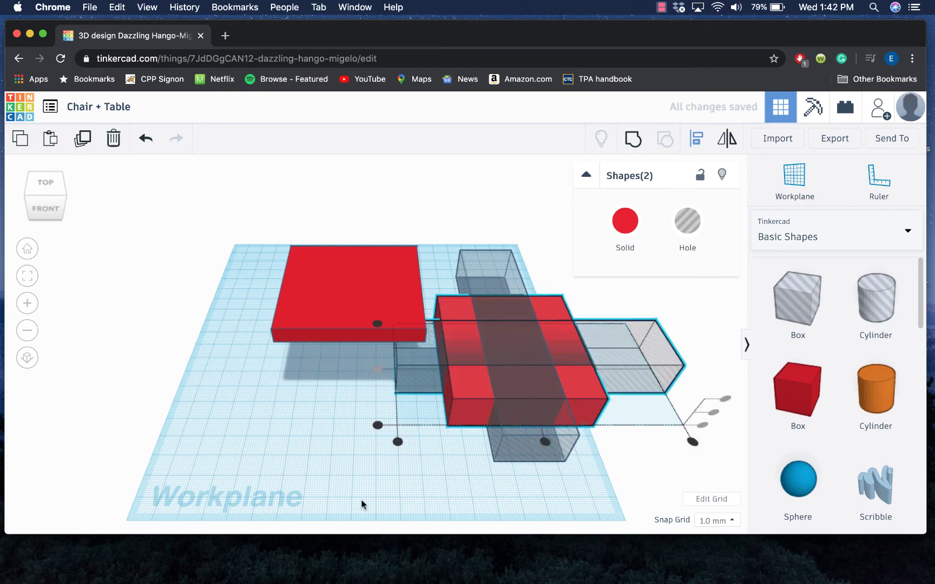
click(327, 479)
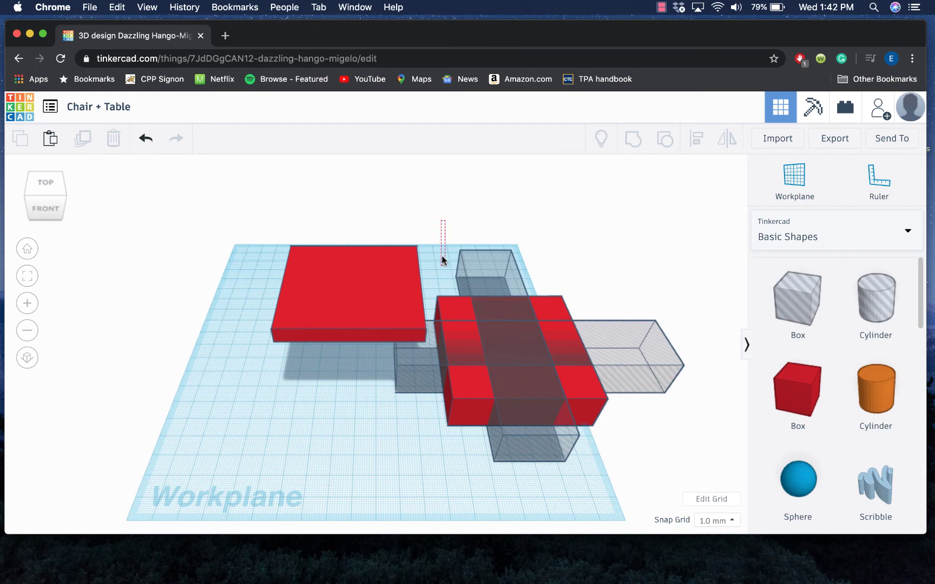
Step: Group the holes with the red block into four leg cubes and move them under the tabletop
drag(574, 421, 623, 479)
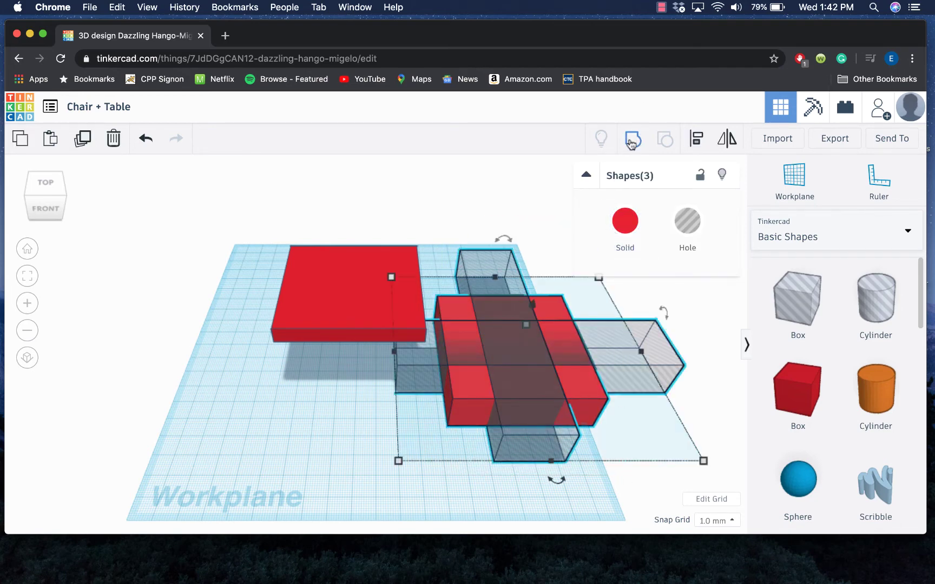
click(631, 139)
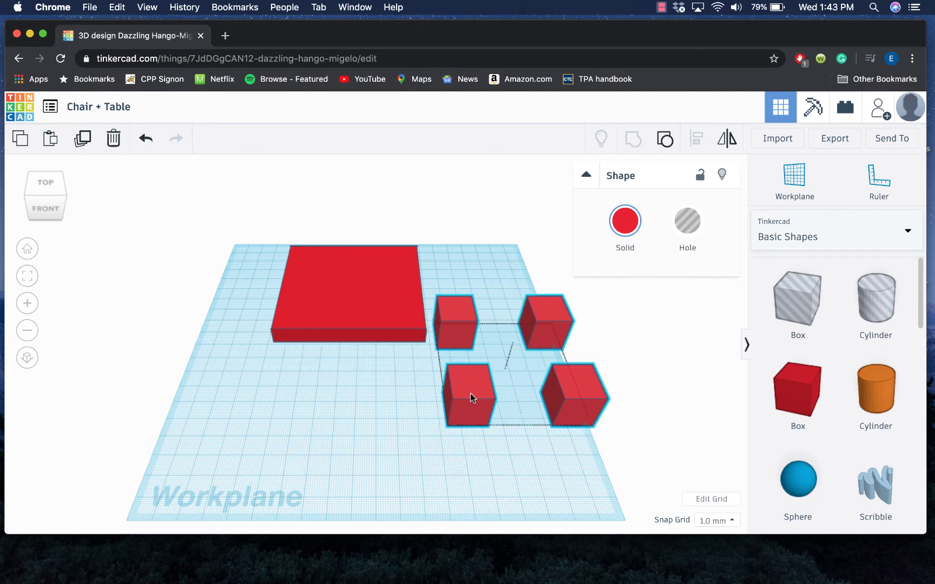
drag(469, 394, 297, 376)
drag(41, 192, 39, 175)
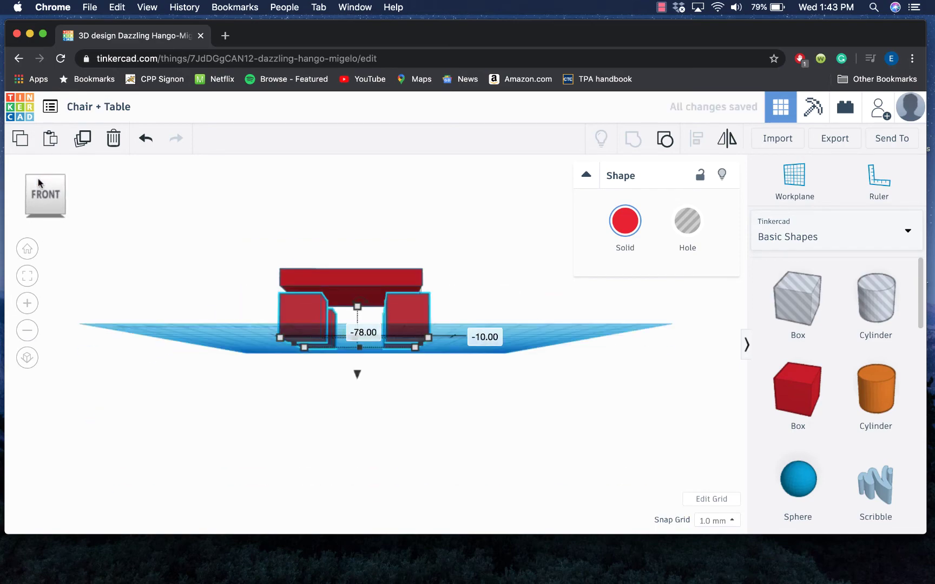
Step: Set the tabletop at 19 mm height and centre it over the four legs
click(54, 199)
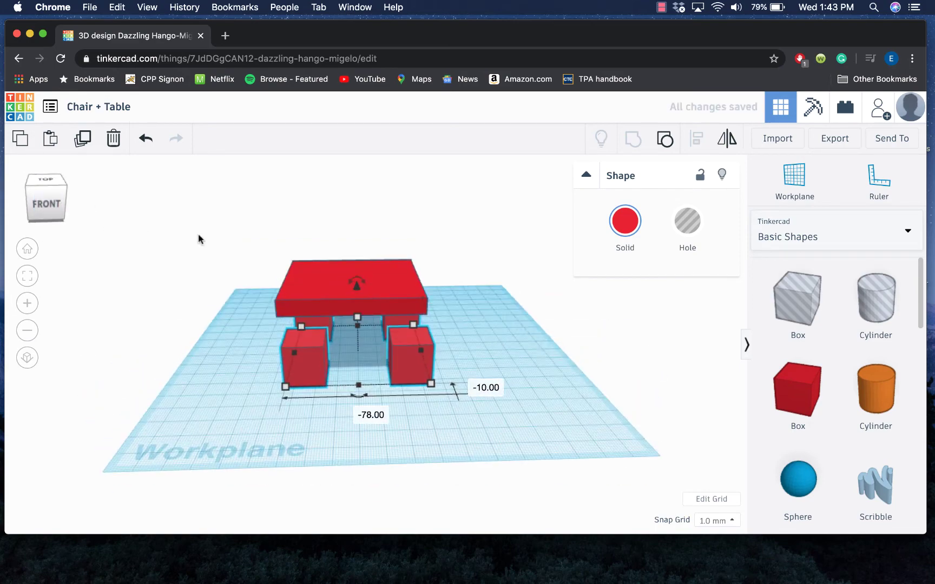
click(334, 292)
drag(351, 250, 349, 268)
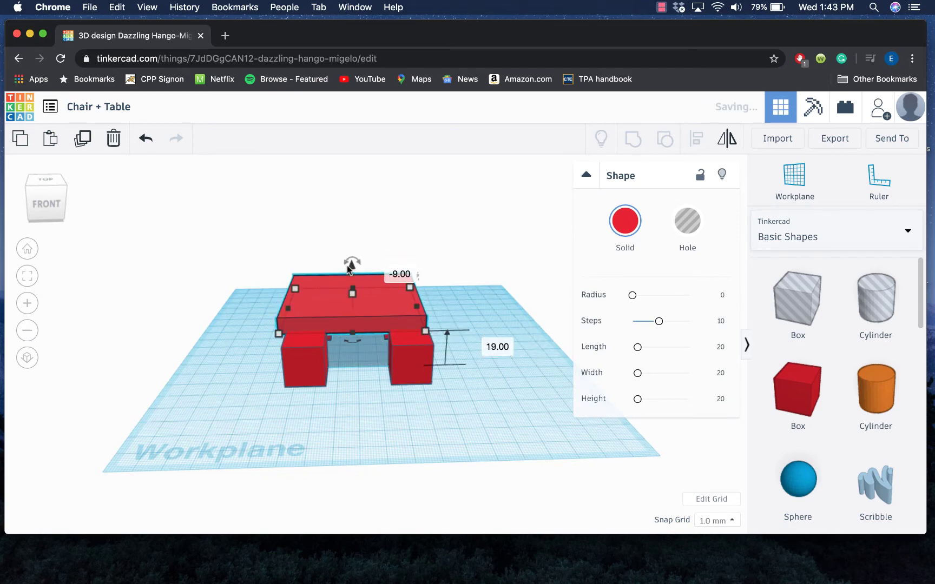
drag(327, 313, 331, 324)
drag(50, 212, 80, 217)
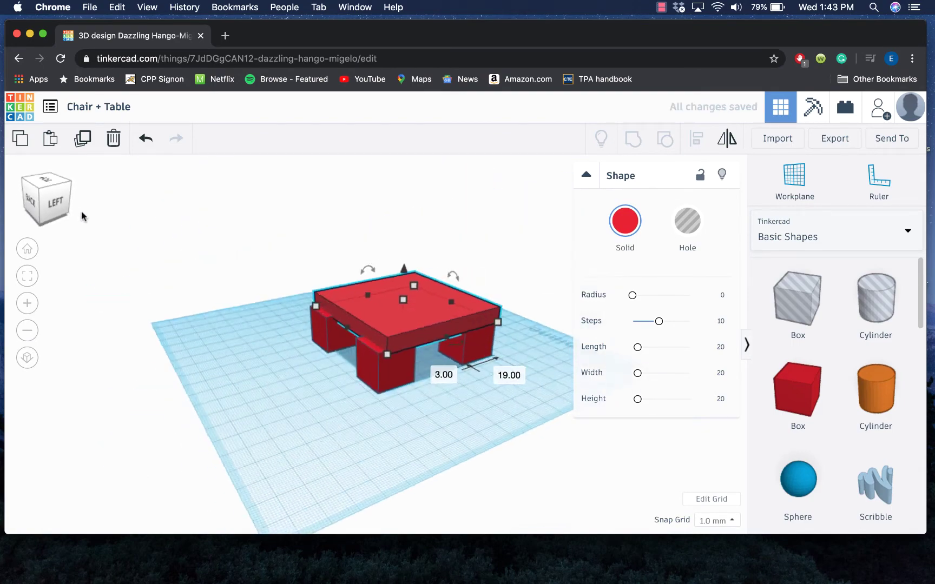
drag(366, 322, 363, 329)
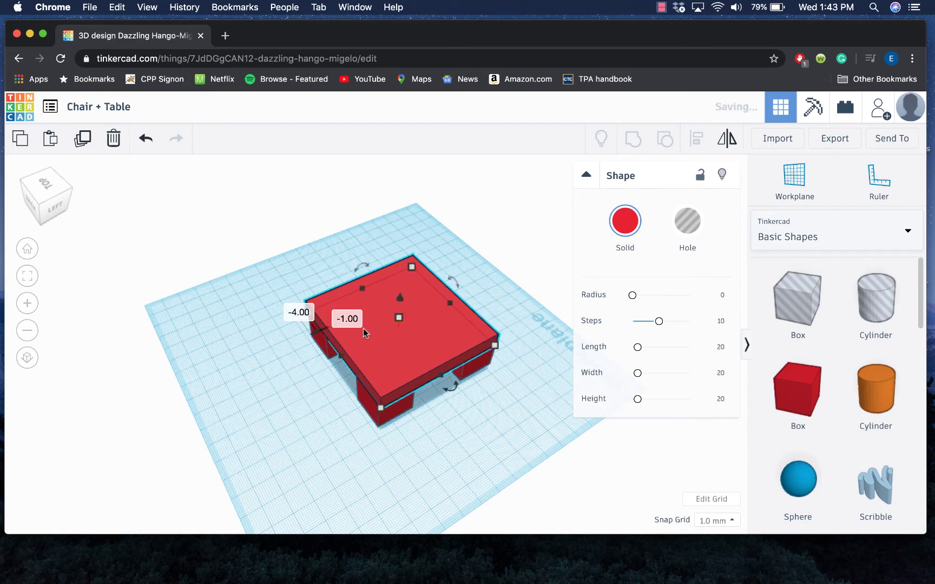
drag(34, 184, 24, 198)
drag(321, 336, 321, 338)
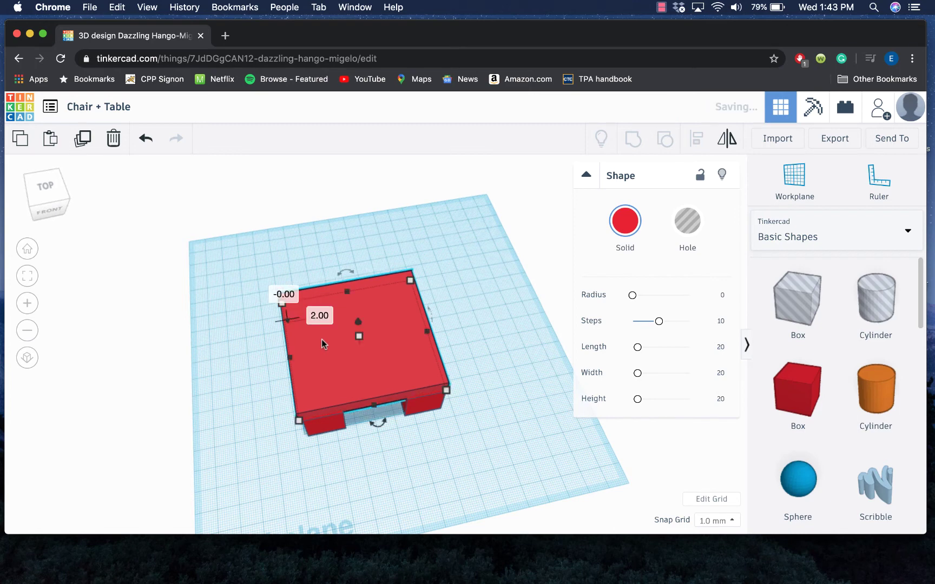
click(528, 378)
Step: Add a new red box and reshape it into a tall slab 12 mm thick
drag(799, 385, 472, 334)
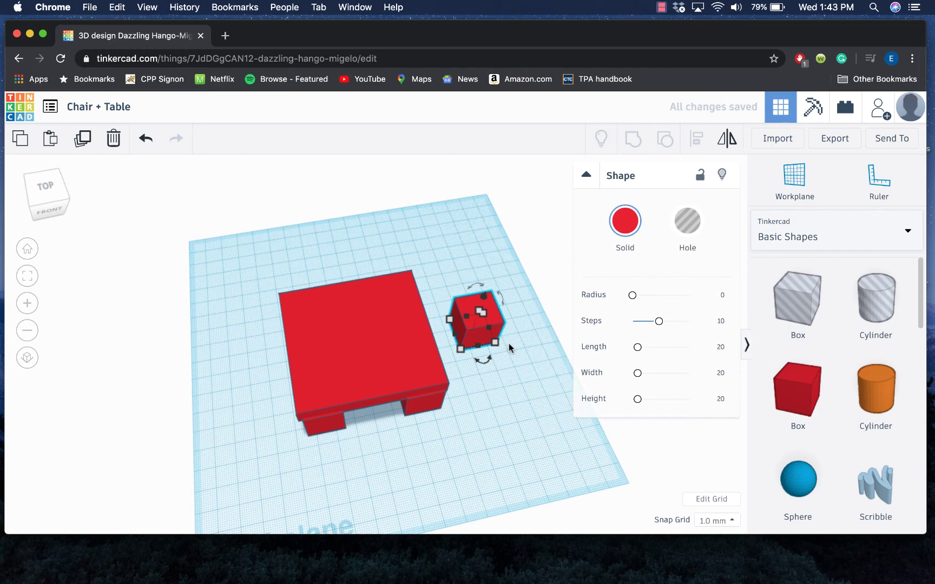
click(425, 391)
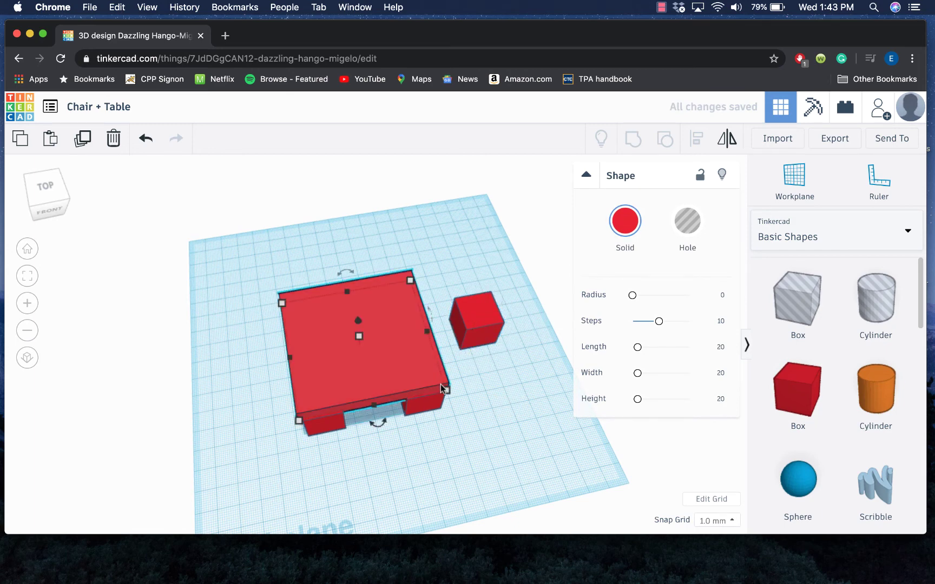
click(473, 325)
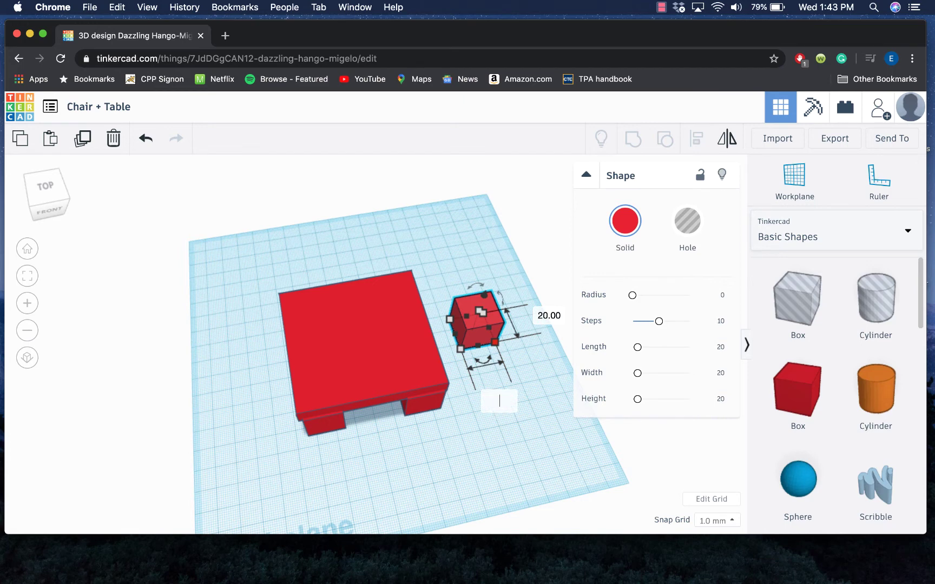
key(Return)
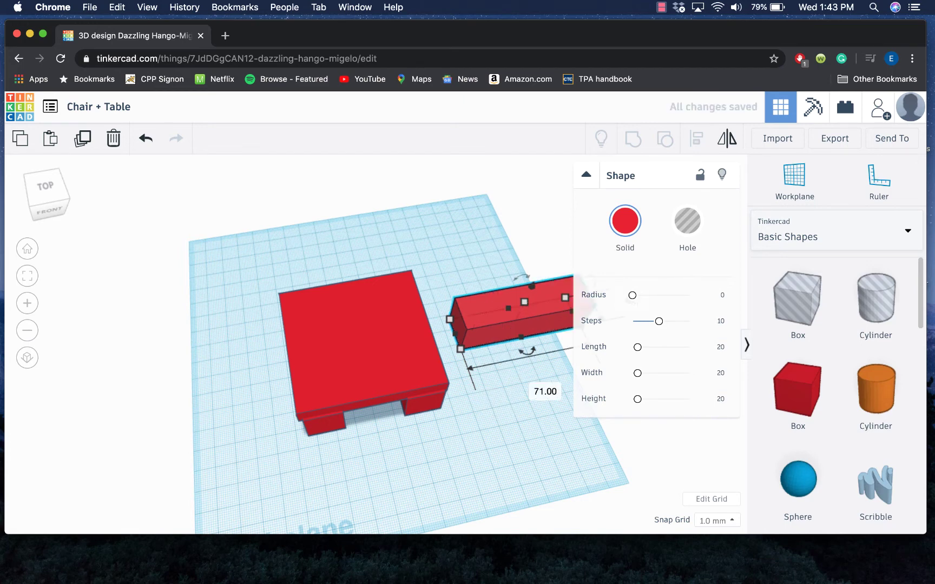
key(Return)
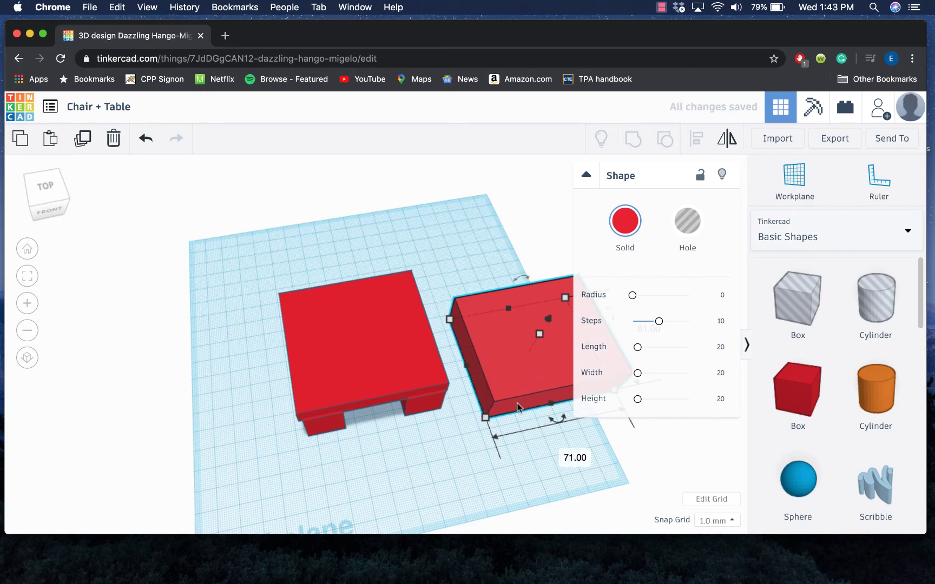
drag(492, 415, 457, 341)
drag(491, 307, 515, 199)
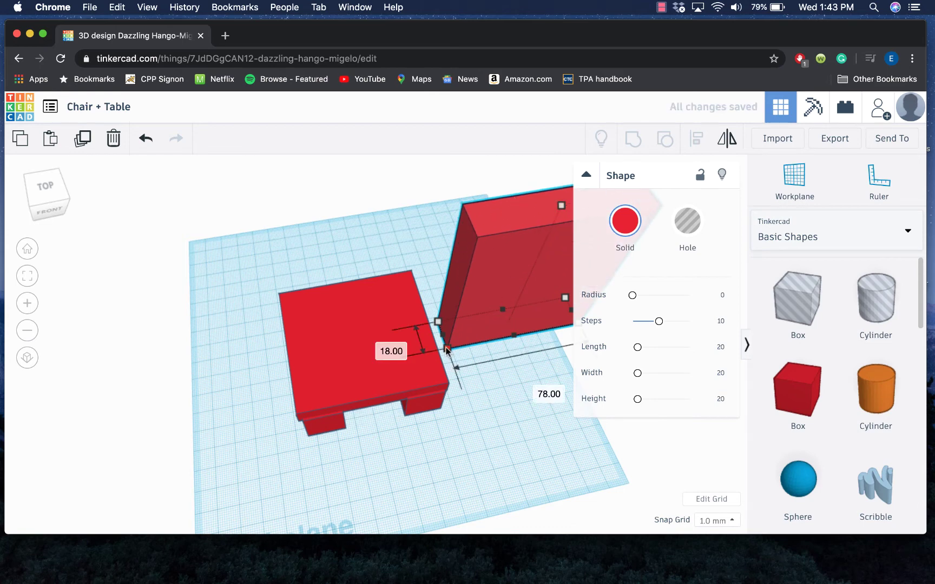
drag(447, 348, 443, 342)
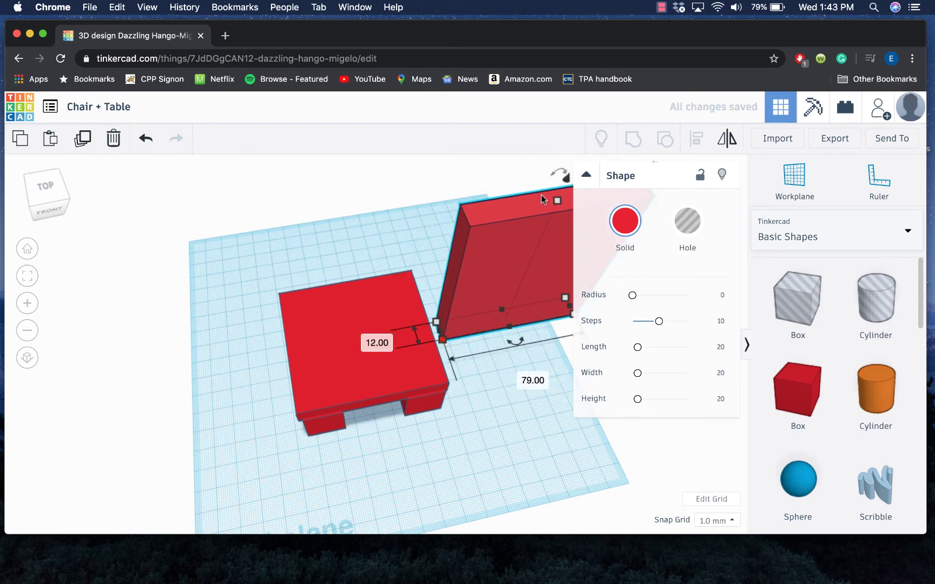
drag(553, 199, 532, 142)
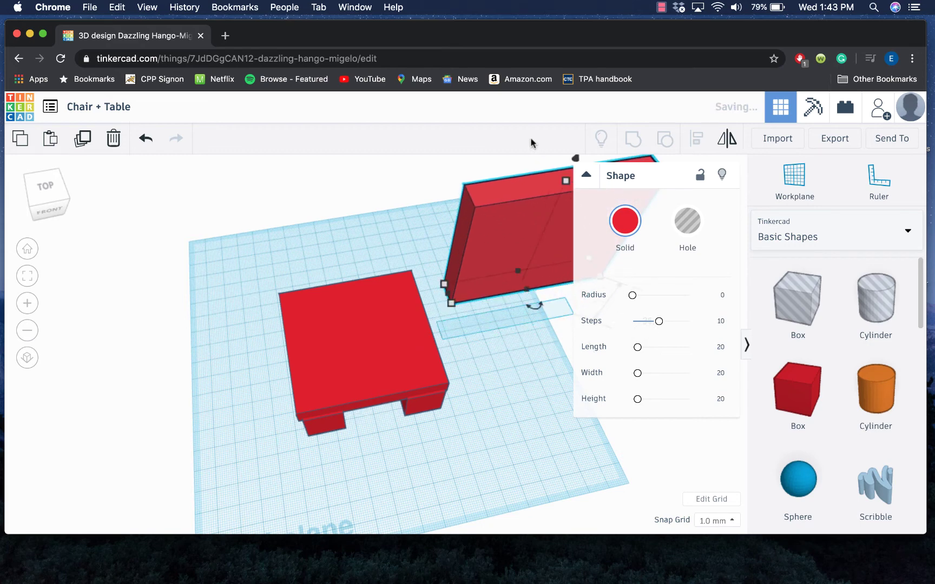
Step: Stand the slab upright at the seat's back edge with length 71, flush with the seat
drag(526, 217, 304, 238)
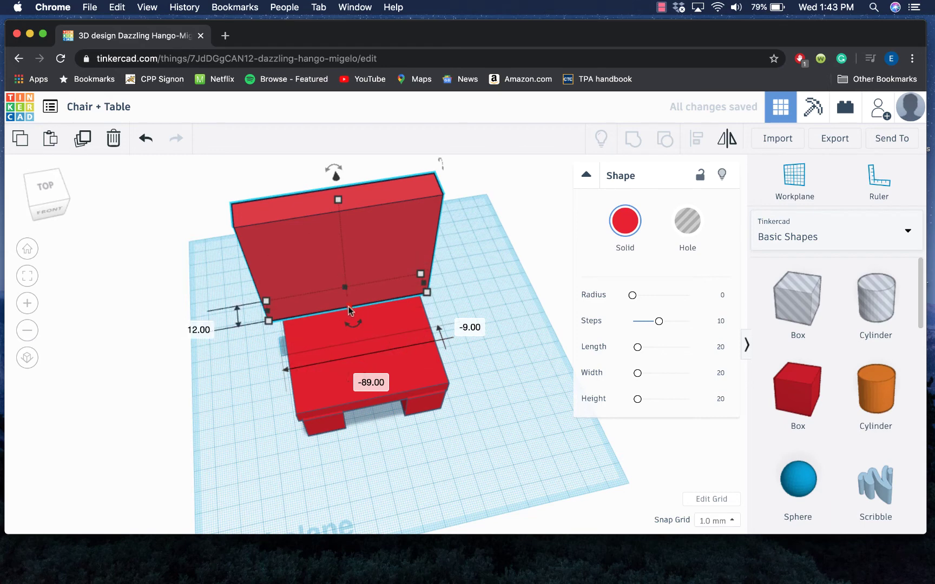
click(327, 382)
click(269, 320)
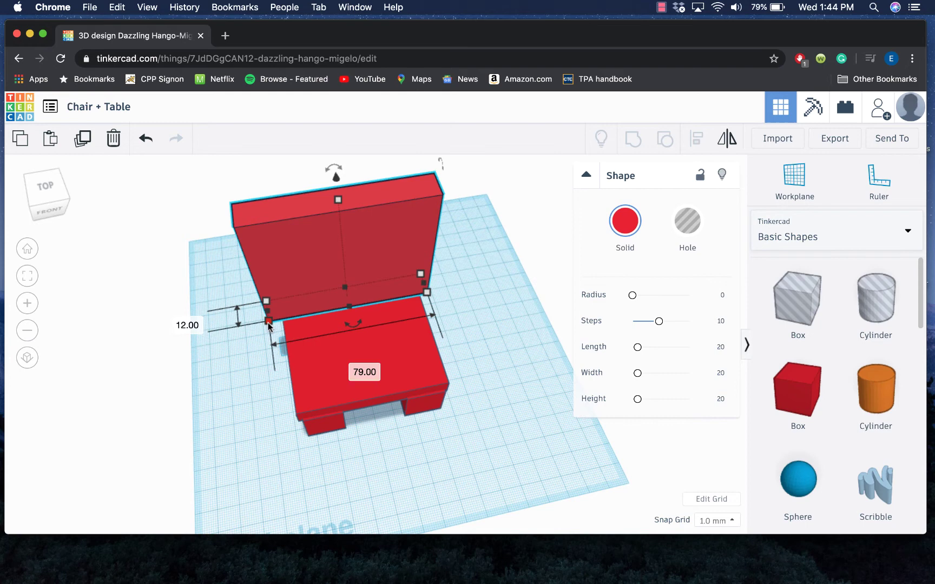
click(362, 375)
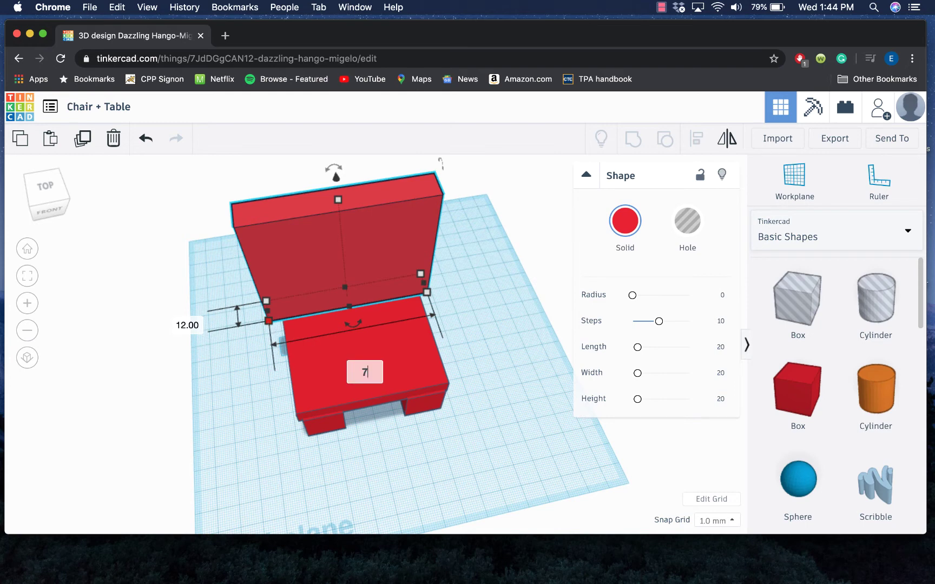
key(Return)
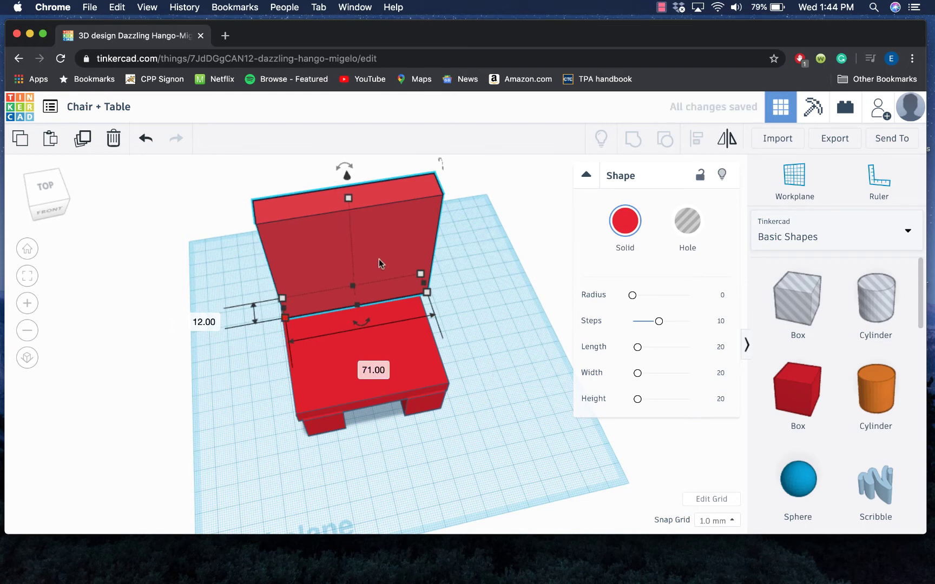
drag(378, 261, 368, 260)
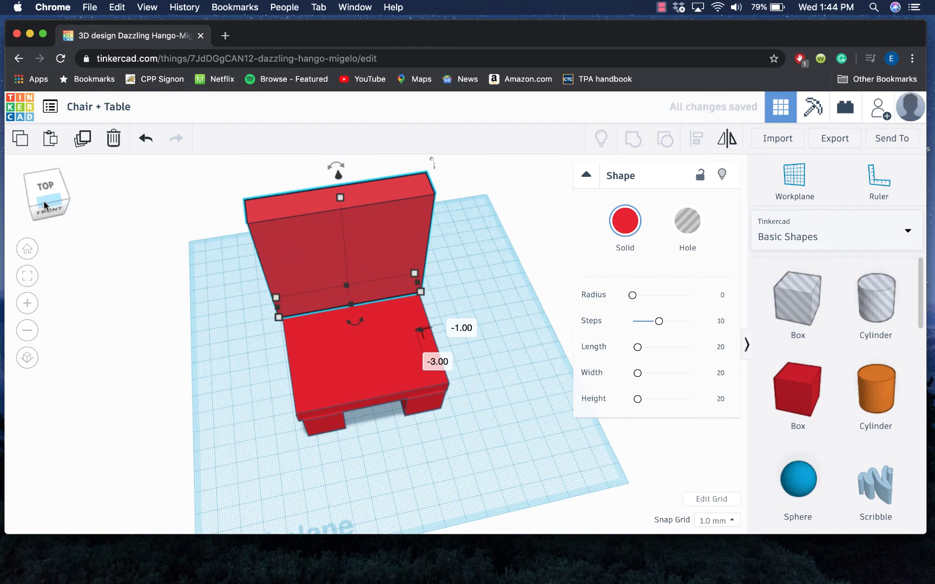
Step: Lower the chair back and slide it onto the seat's rear edge, checking from the front
drag(45, 205, 69, 215)
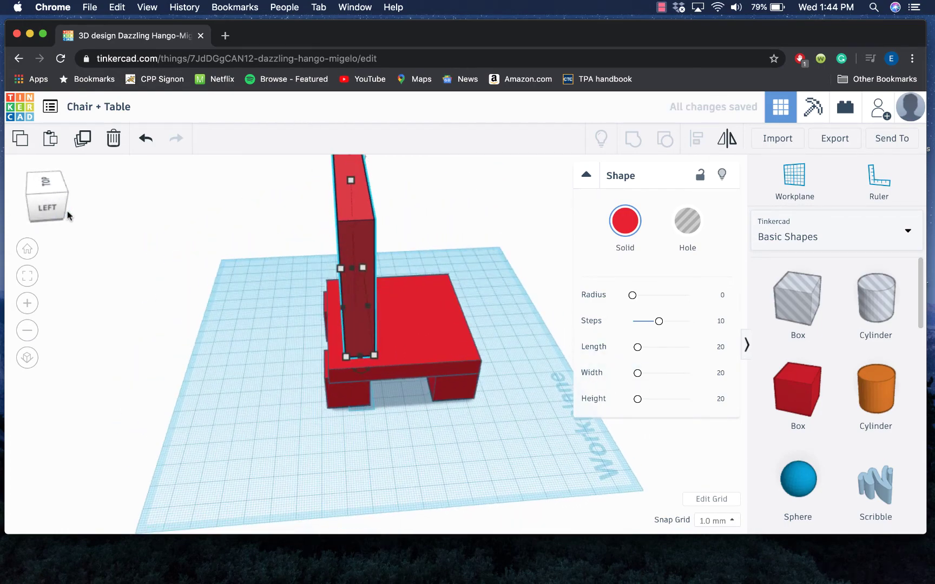
click(44, 187)
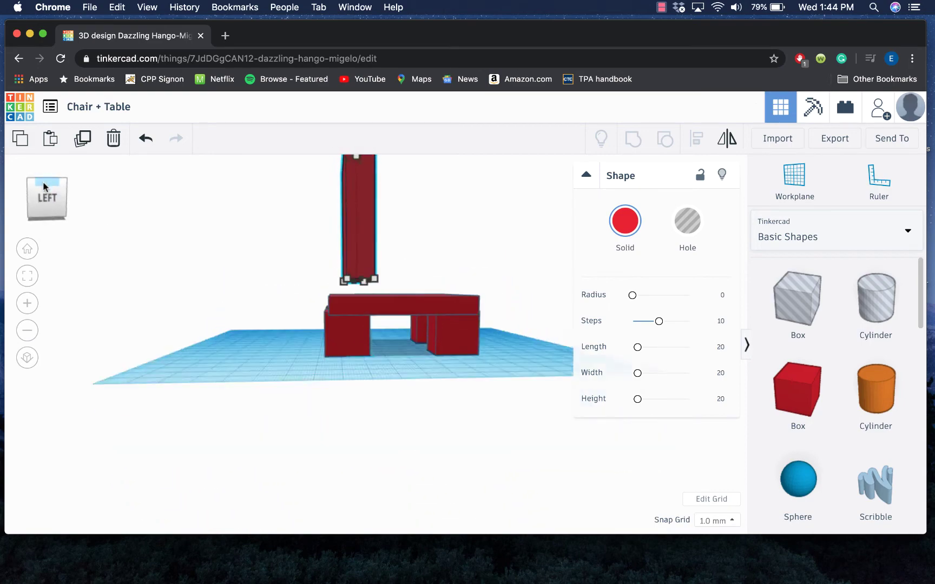
click(43, 184)
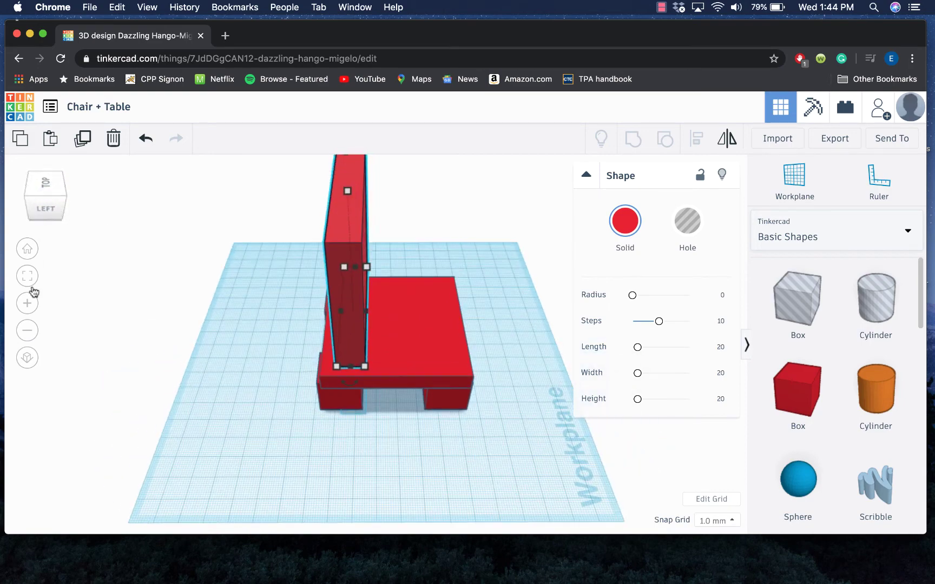
click(27, 330)
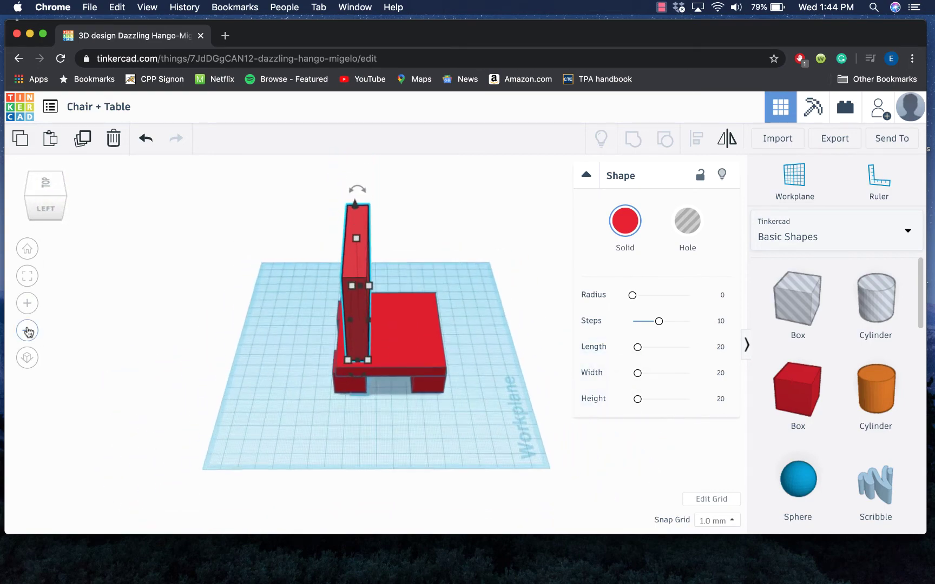
click(44, 206)
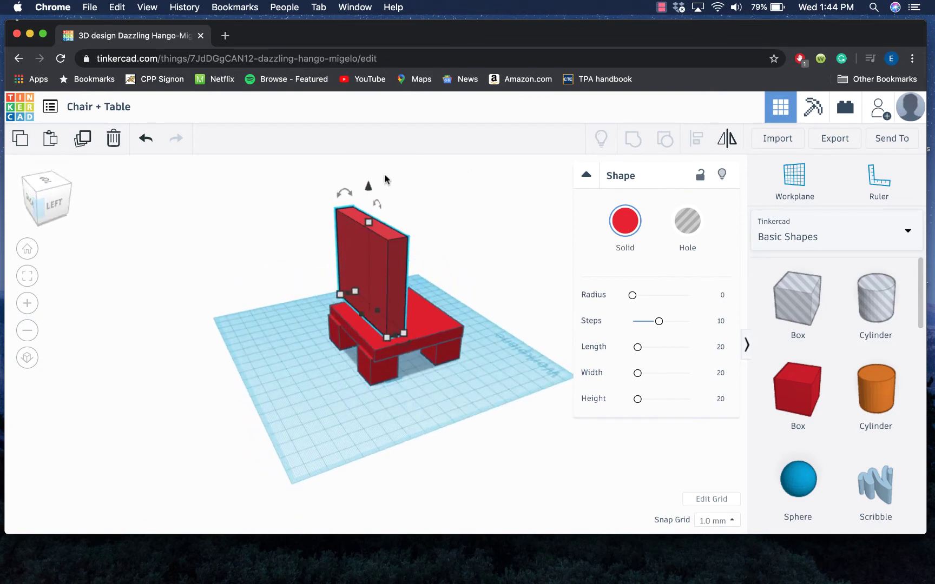
drag(368, 187, 366, 210)
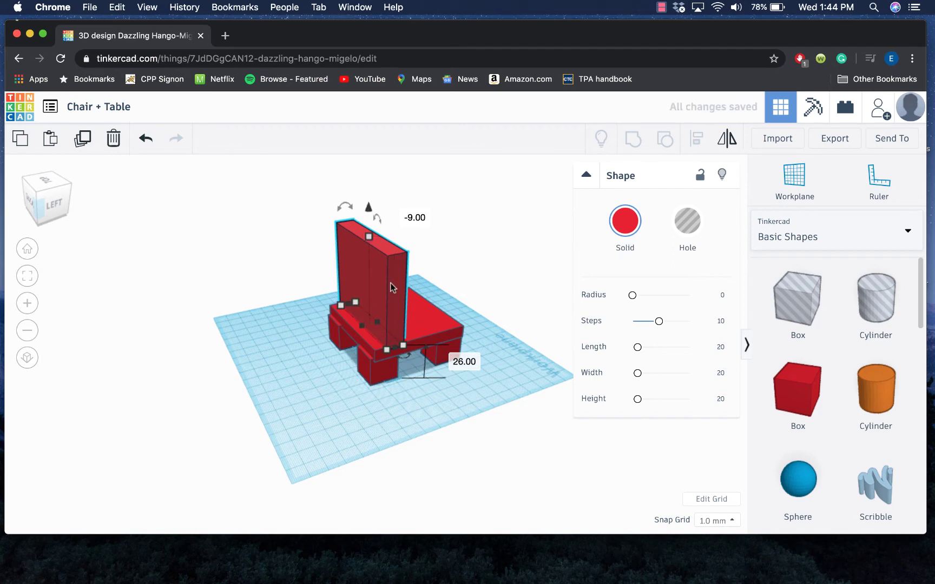
drag(392, 287, 377, 285)
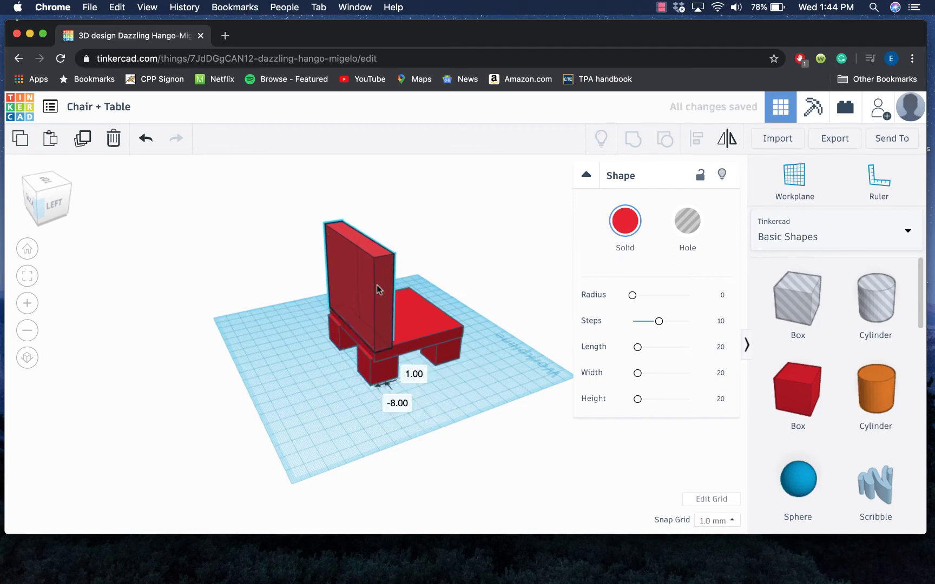
click(66, 211)
click(27, 202)
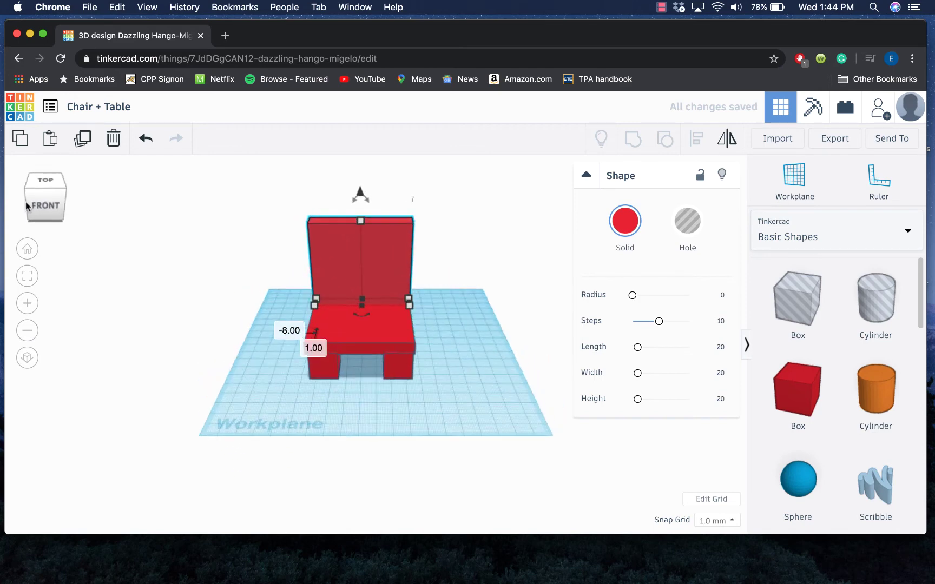
Step: Add a hole box 6 wide and about 53 tall, raised 25 mm over the chair back
click(467, 336)
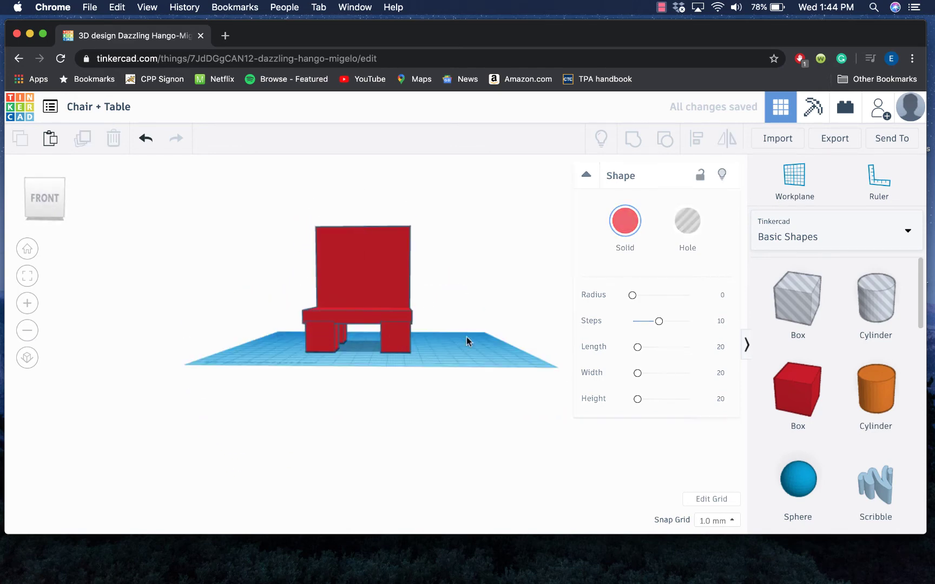
click(791, 313)
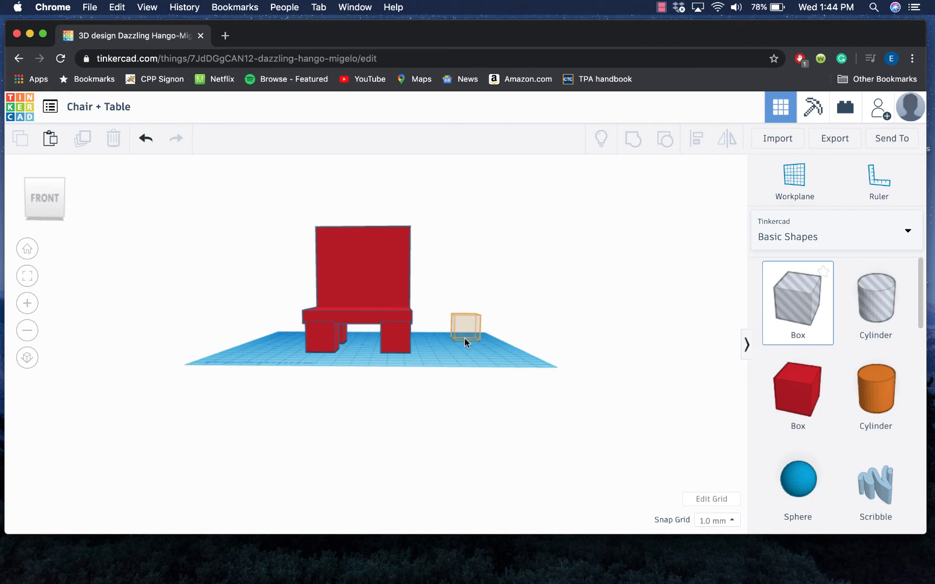
click(465, 338)
drag(466, 314, 462, 248)
drag(478, 340, 461, 340)
drag(459, 246, 457, 276)
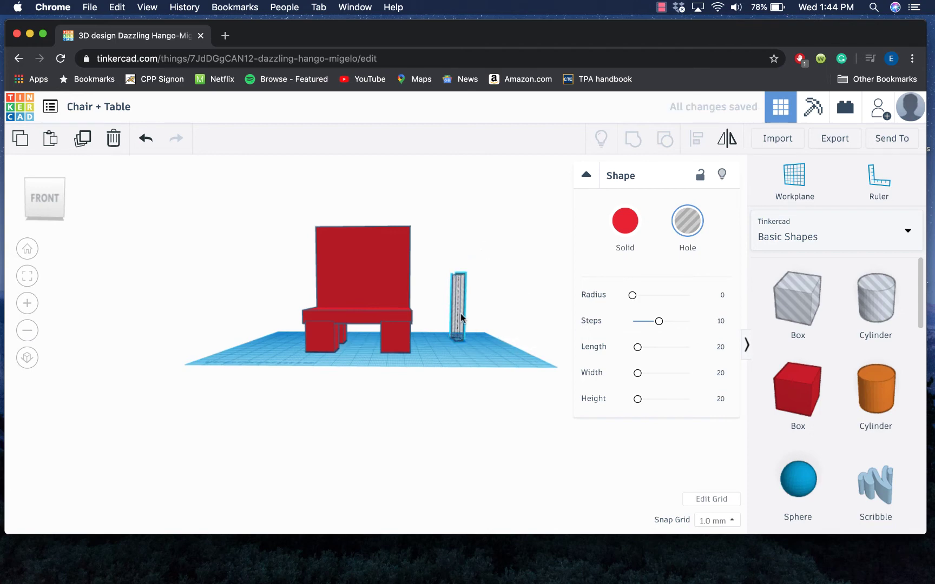
drag(461, 319, 424, 322)
drag(420, 246, 414, 206)
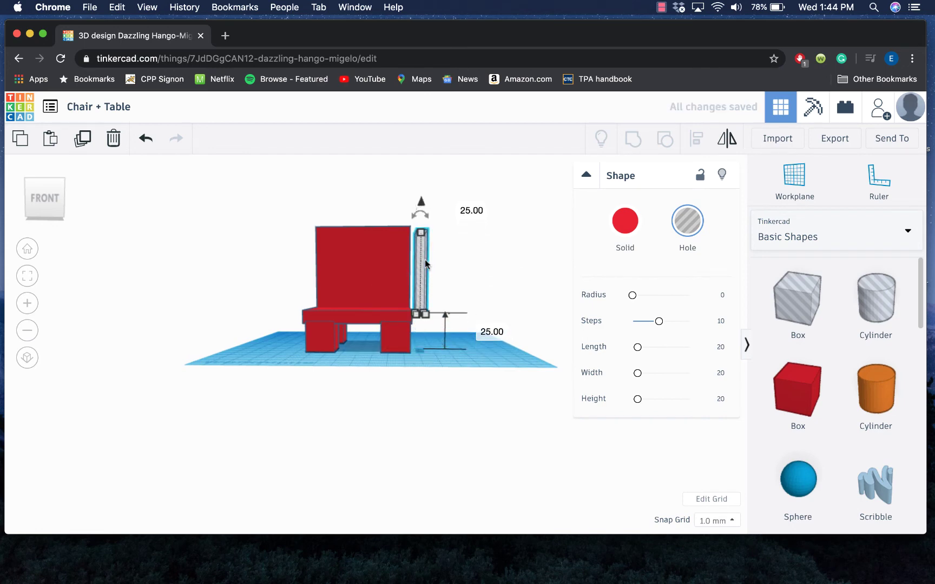
drag(426, 264, 357, 262)
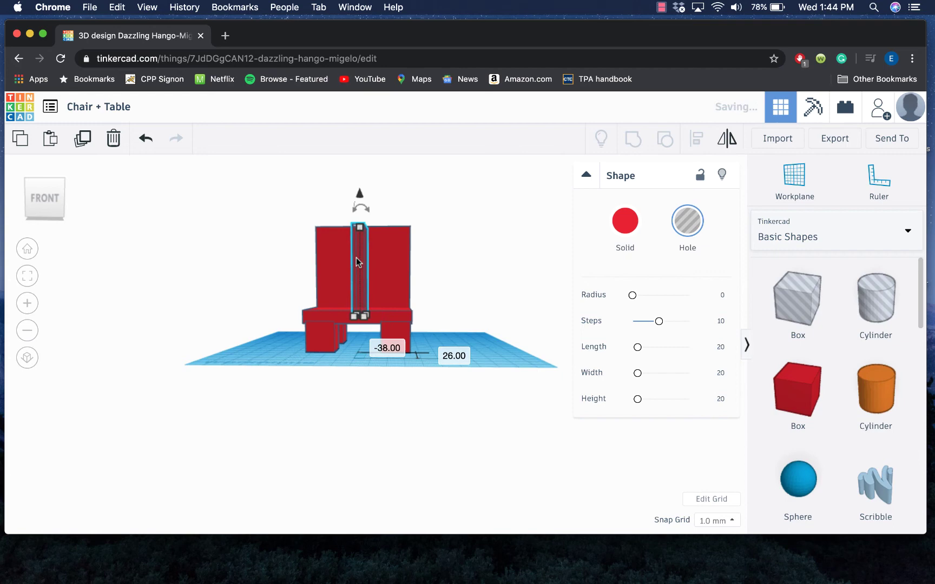
Step: Set the slot into the backrest at 6 mm elevation and add copies for three slots
right_drag(357, 261, 519, 293)
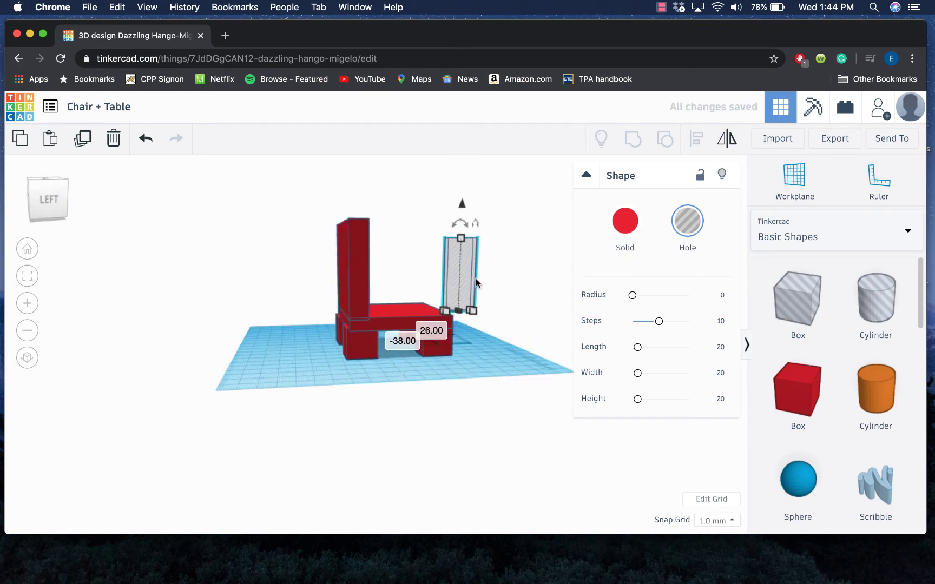
drag(476, 282, 355, 271)
drag(43, 199, 511, 207)
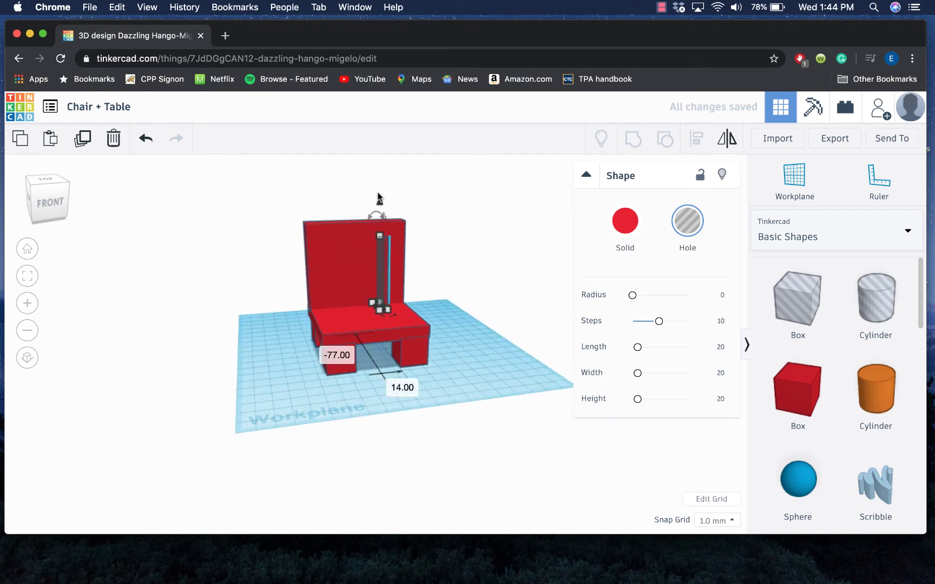
drag(379, 198, 380, 195)
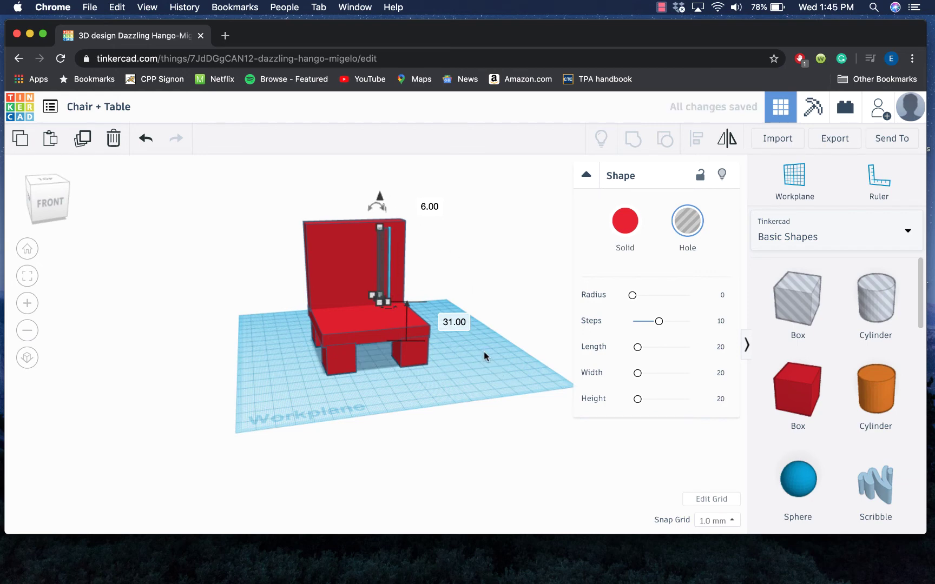
key(Right)
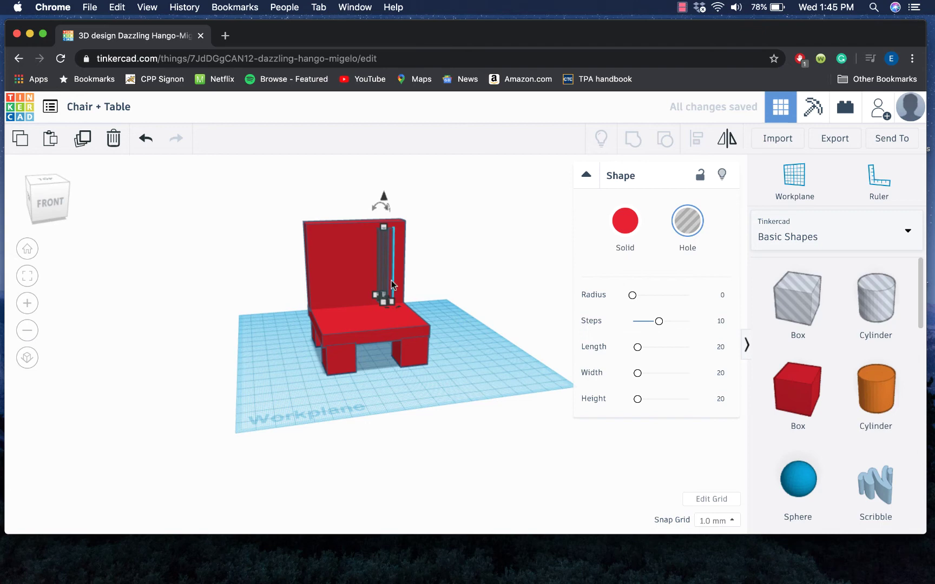
alt+drag(392, 280, 358, 271)
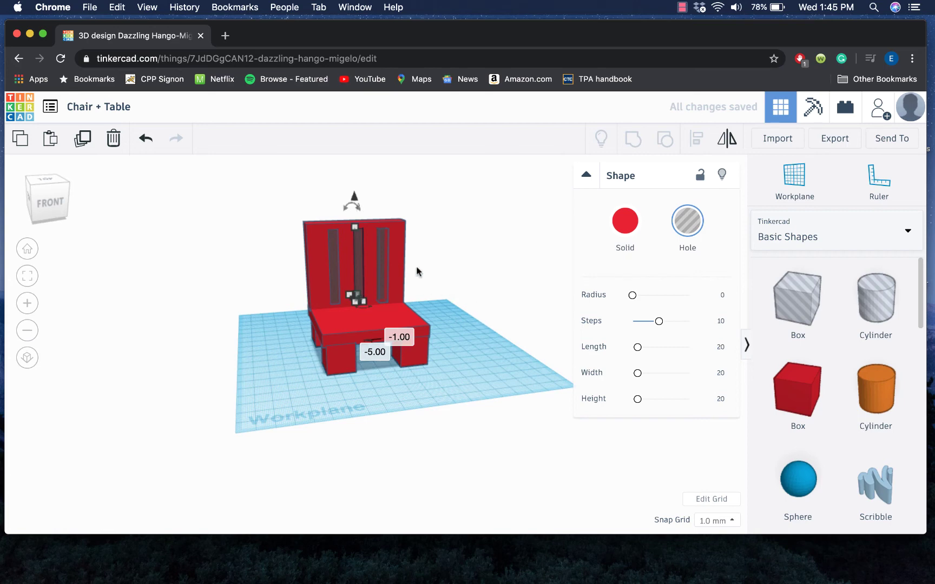
click(483, 280)
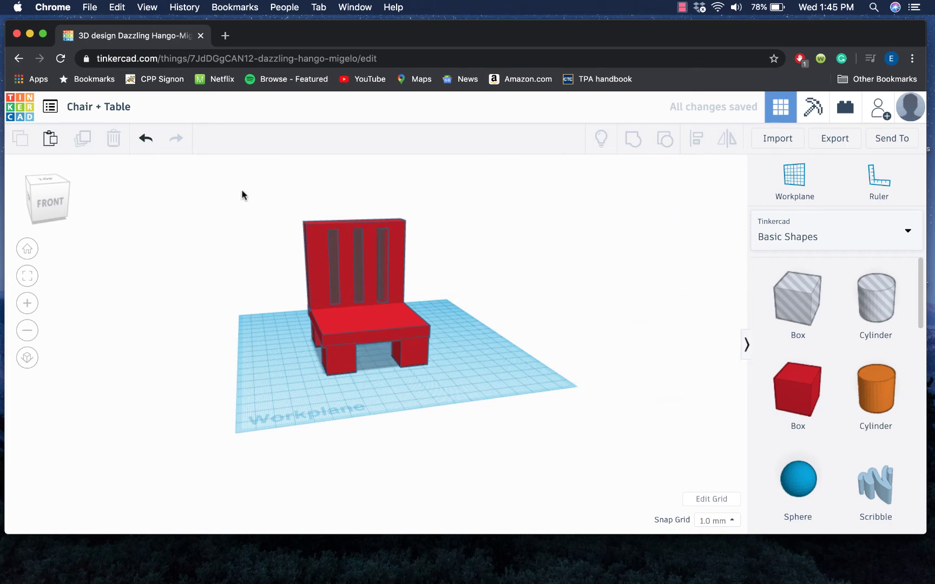
Step: Group all six chair parts, cutting the slots, and move the chair right
drag(250, 190, 466, 377)
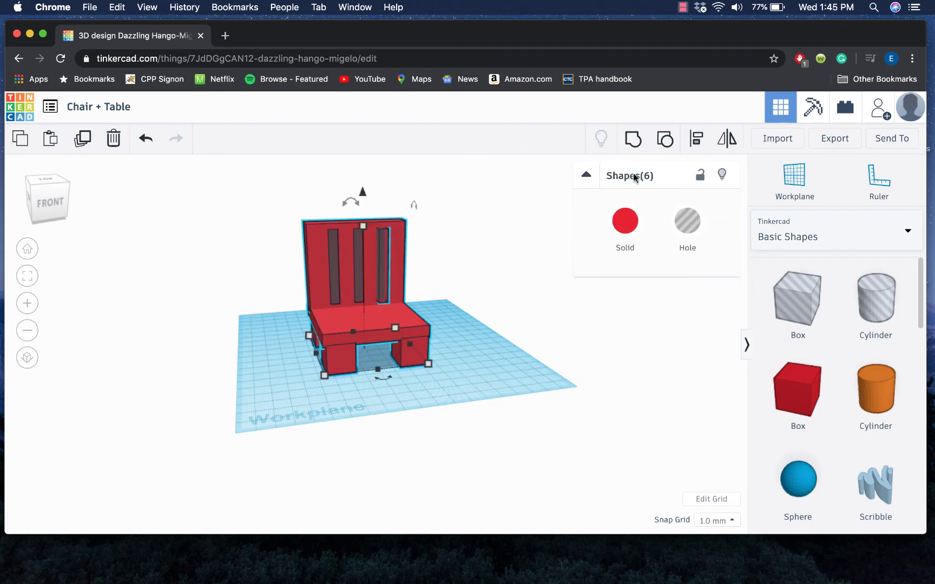
click(633, 145)
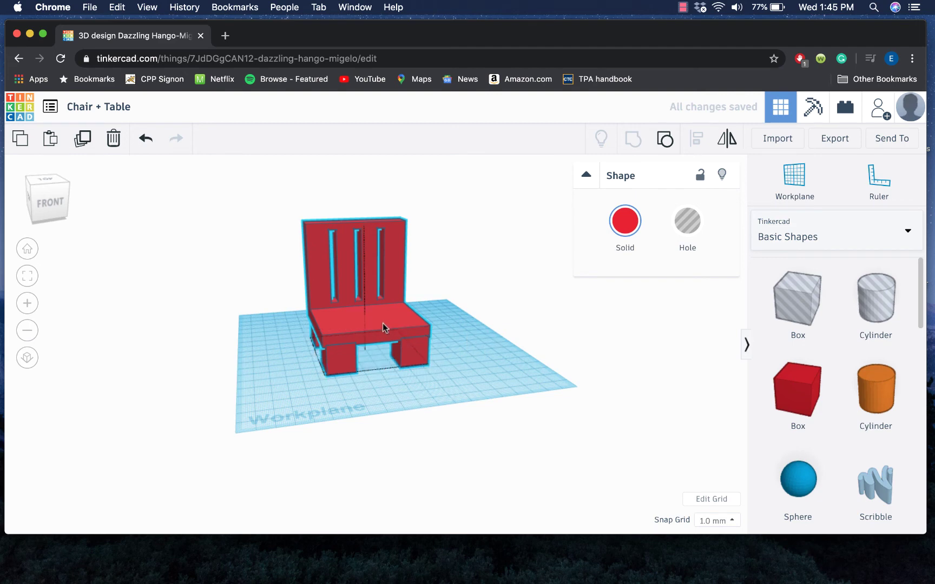
drag(382, 323, 346, 331)
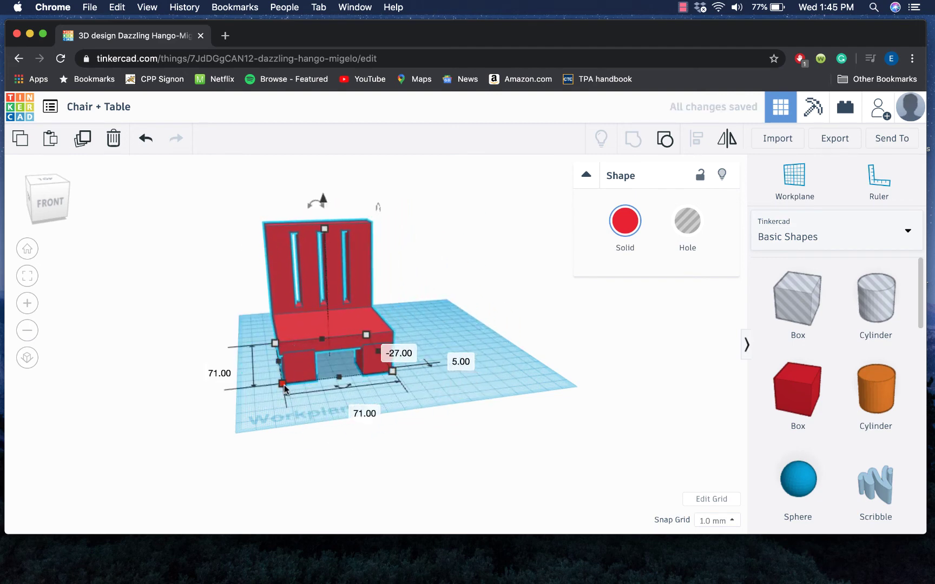
Step: Scale the chair to a 43 by 40 footprint and 65 mm height
drag(282, 385, 323, 372)
mouse_move(343, 225)
mouse_down()
mouse_move(345, 269)
mouse_move(348, 235)
mouse_up()
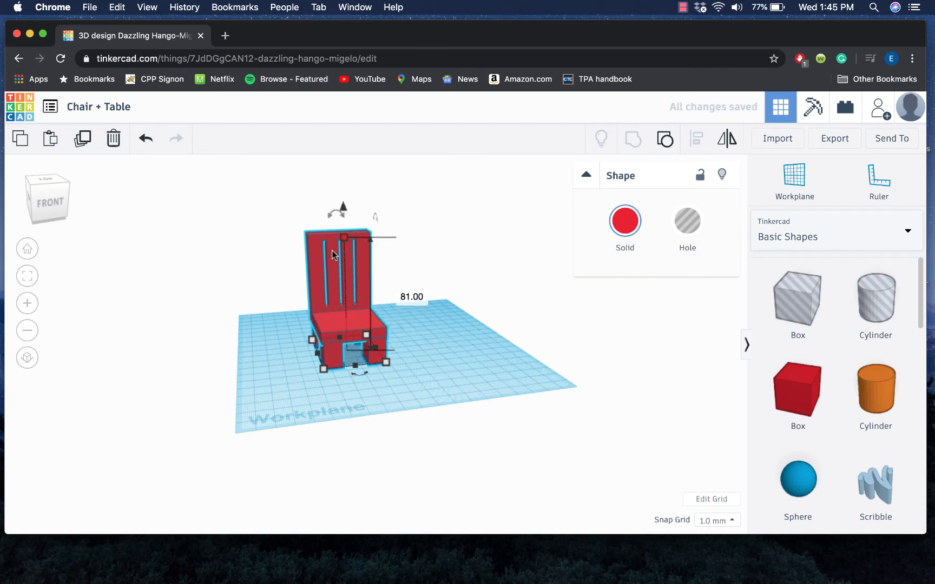
drag(323, 372, 325, 359)
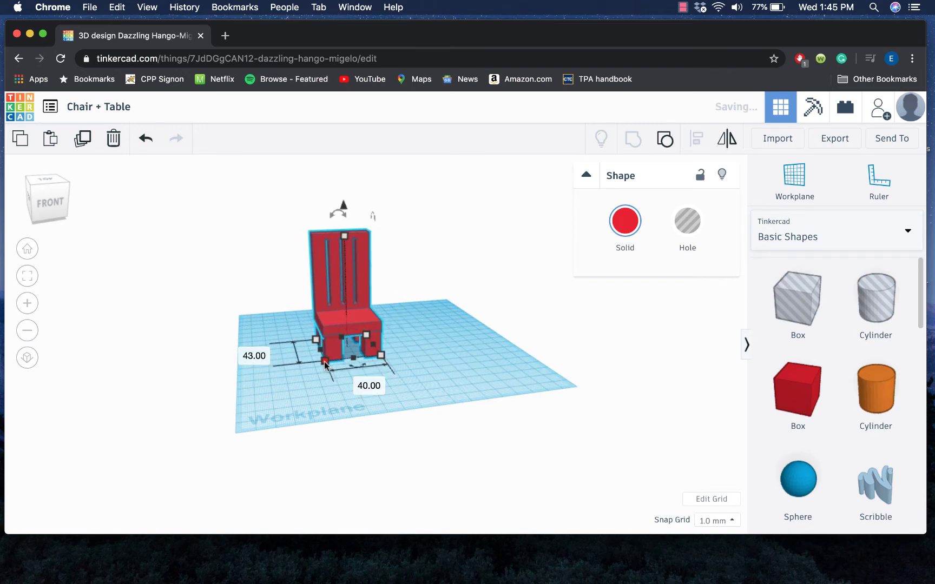
click(58, 199)
click(39, 198)
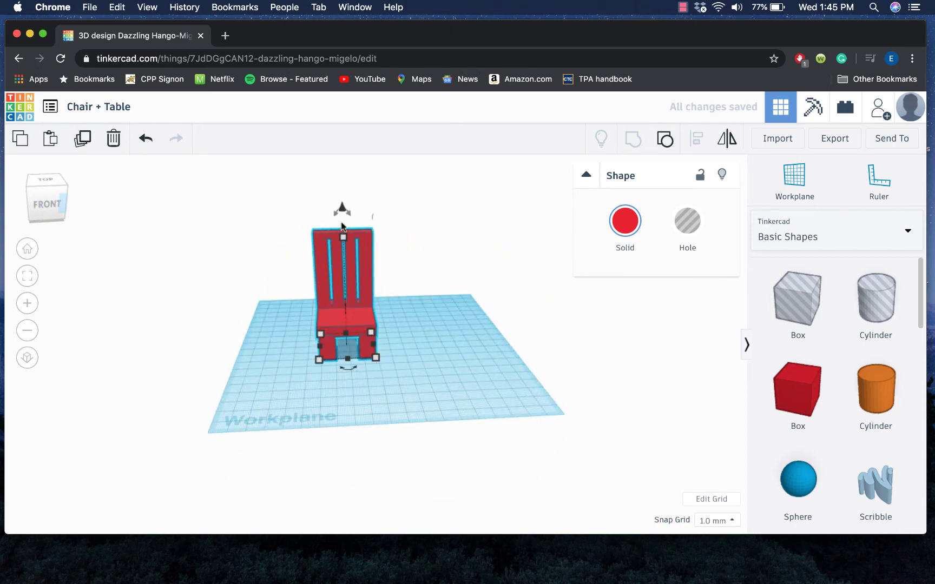
drag(342, 236, 343, 258)
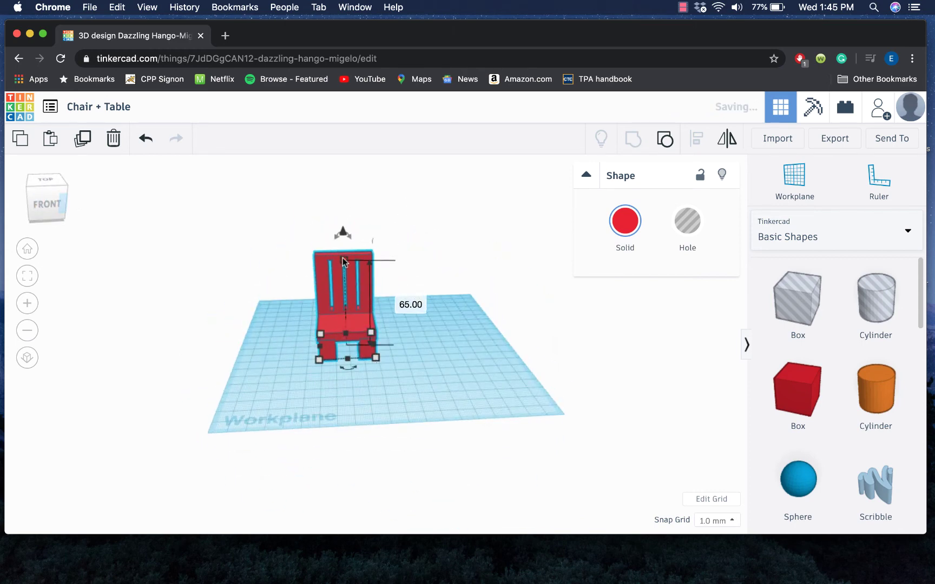
click(424, 346)
click(365, 329)
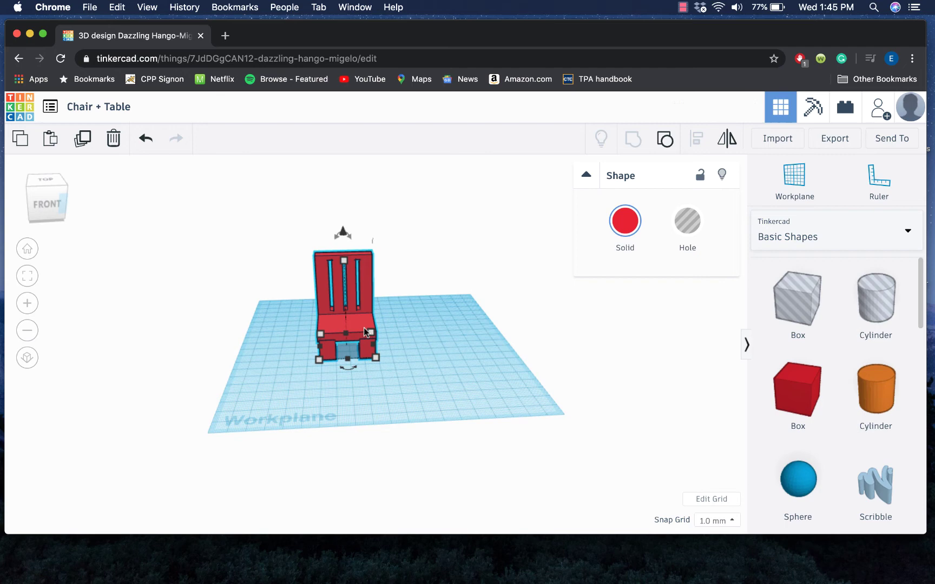
Step: Paste two more chair copies, moving the first copy to its own spot
key(ctrl+v)
drag(381, 327, 451, 320)
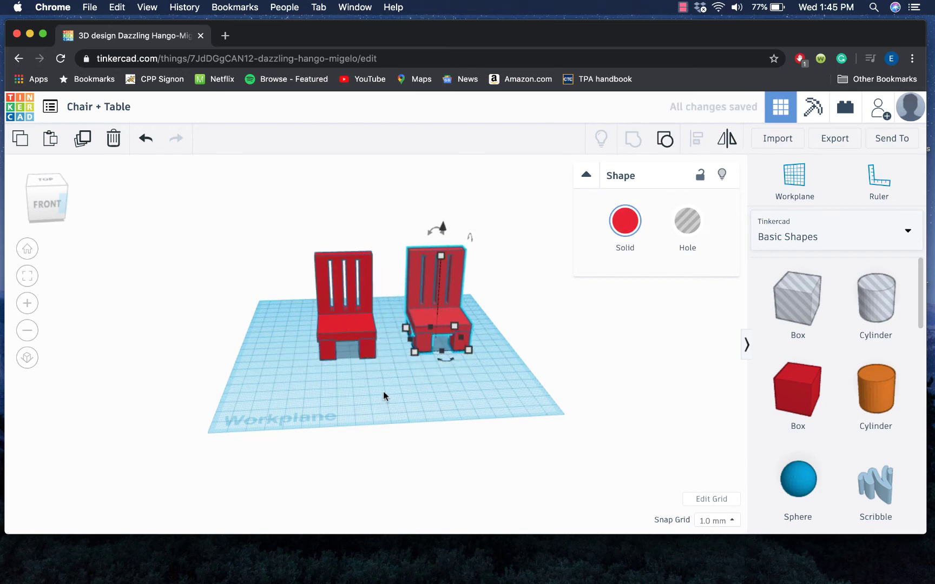
key(ctrl+v)
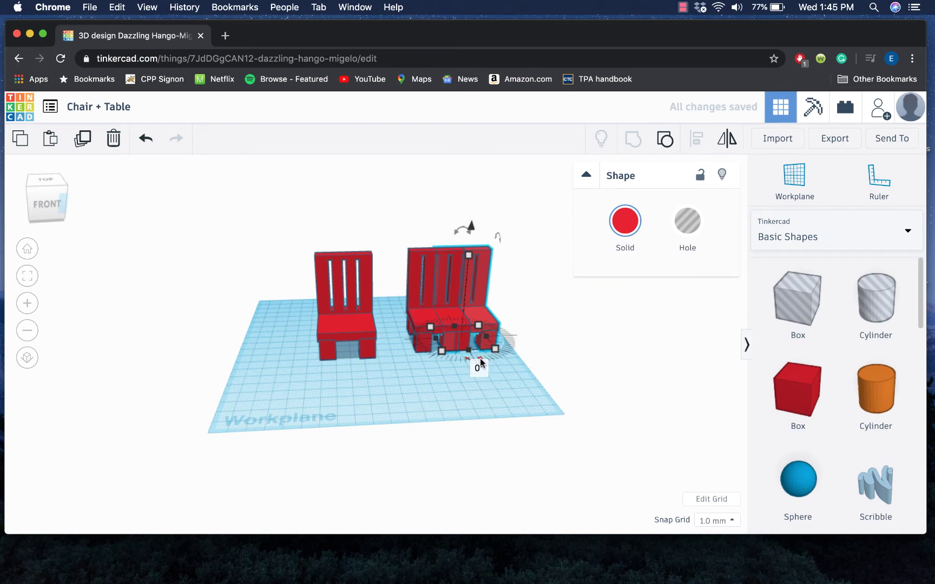
Step: Rotate the new chair copy exactly 180° so it faces the other way
click(478, 366)
drag(476, 354, 418, 268)
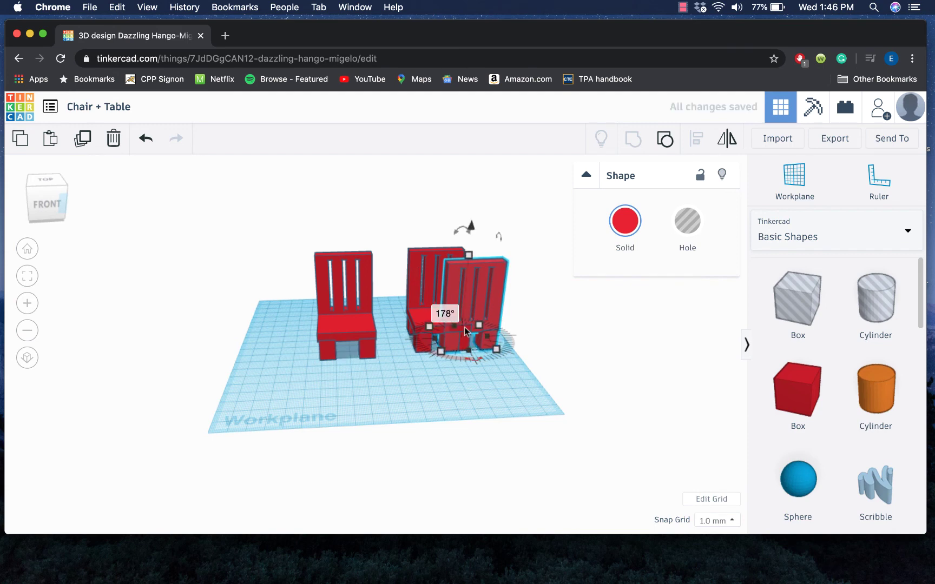
click(444, 316)
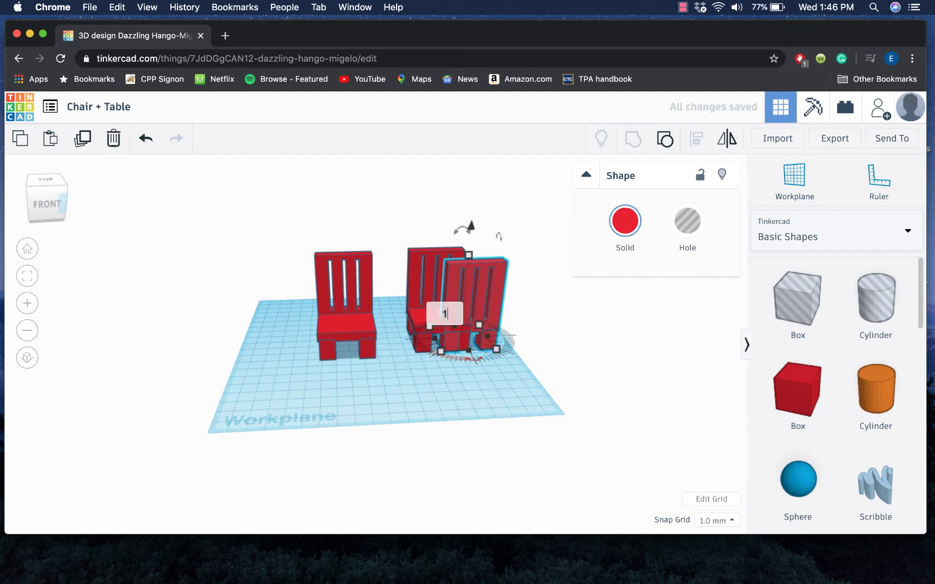
text(180)
key(Return)
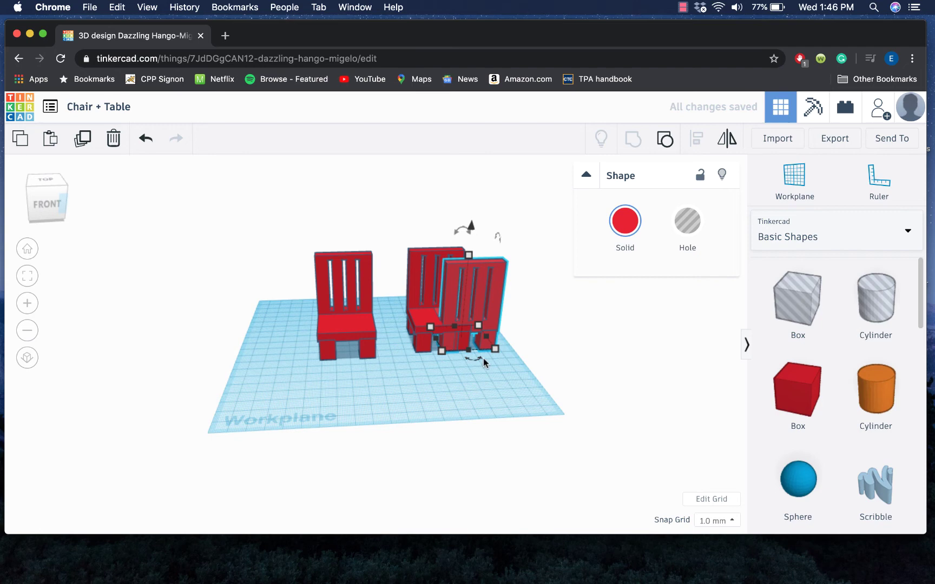
Step: Move the rotated chair front-left and line it up with the other chair, checking from Front and Top
drag(476, 311, 359, 376)
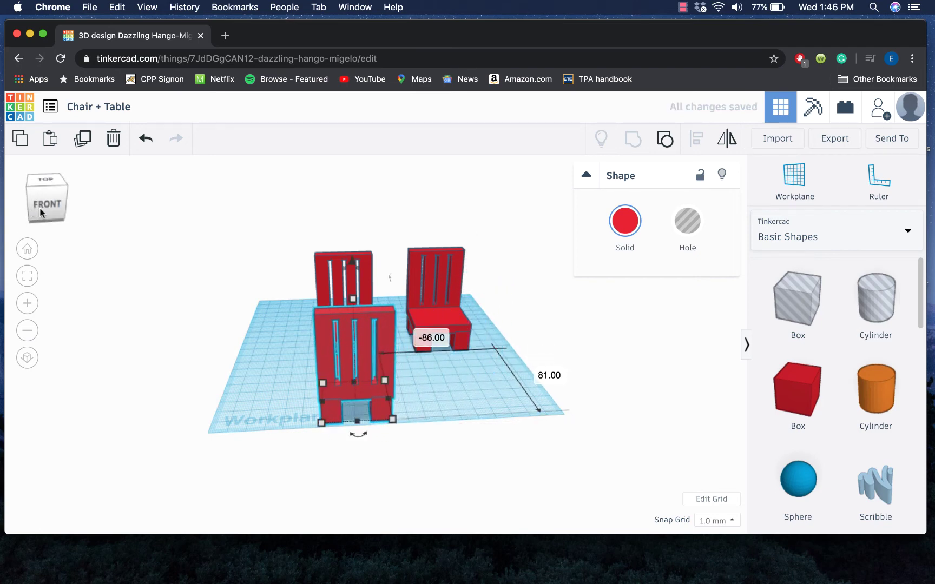
click(41, 211)
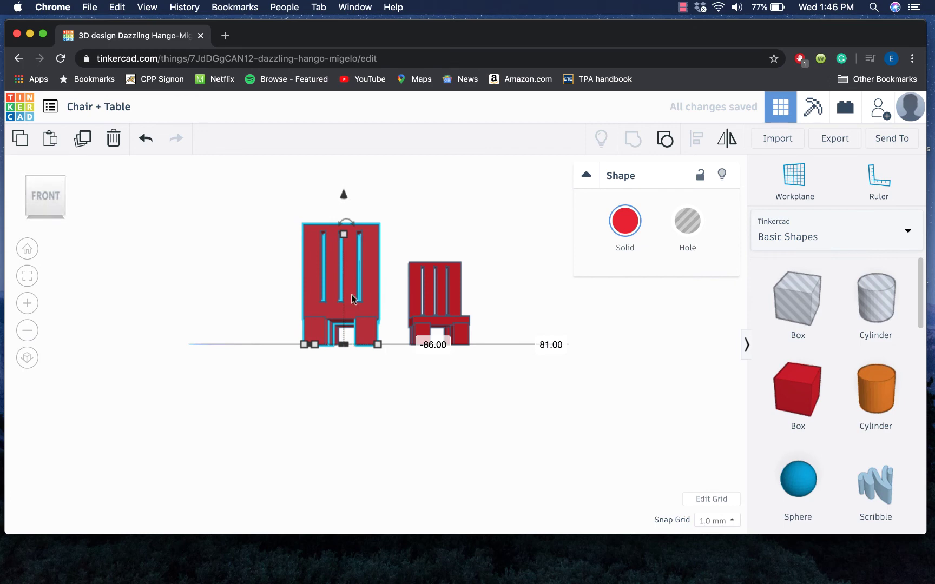
drag(347, 297, 467, 304)
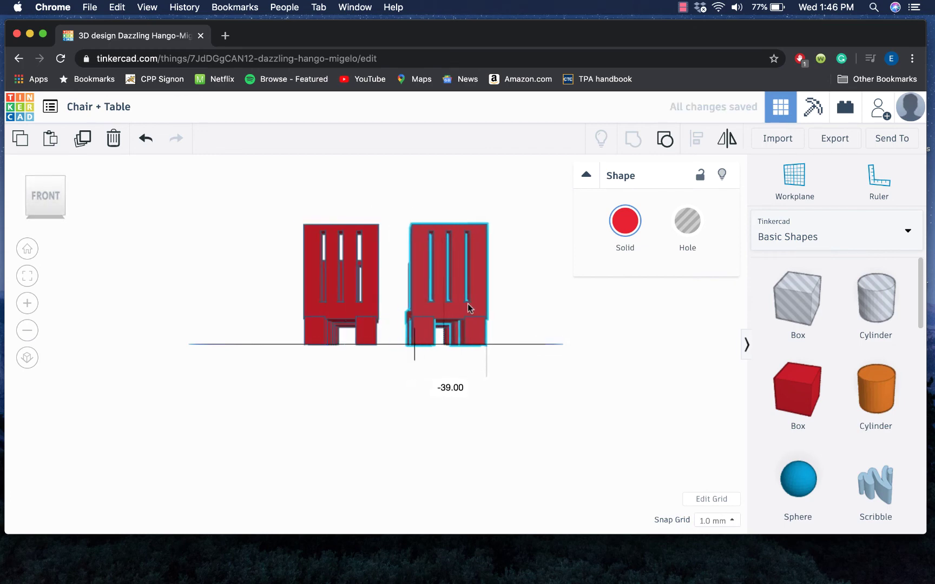
click(46, 191)
Step: Spread the left-front, back-left and back-right chairs outward to open a central gap
click(63, 204)
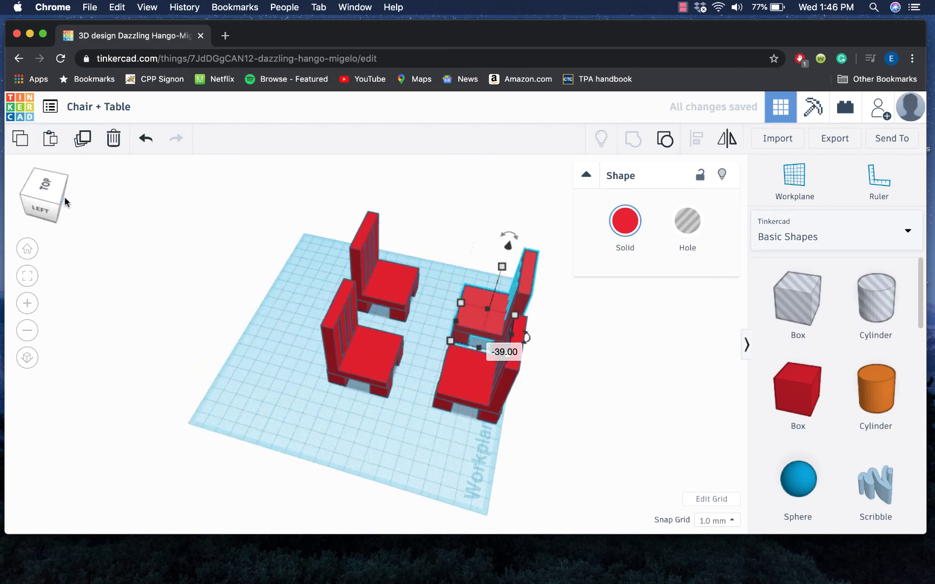
click(355, 362)
drag(370, 375, 285, 372)
drag(390, 288, 323, 277)
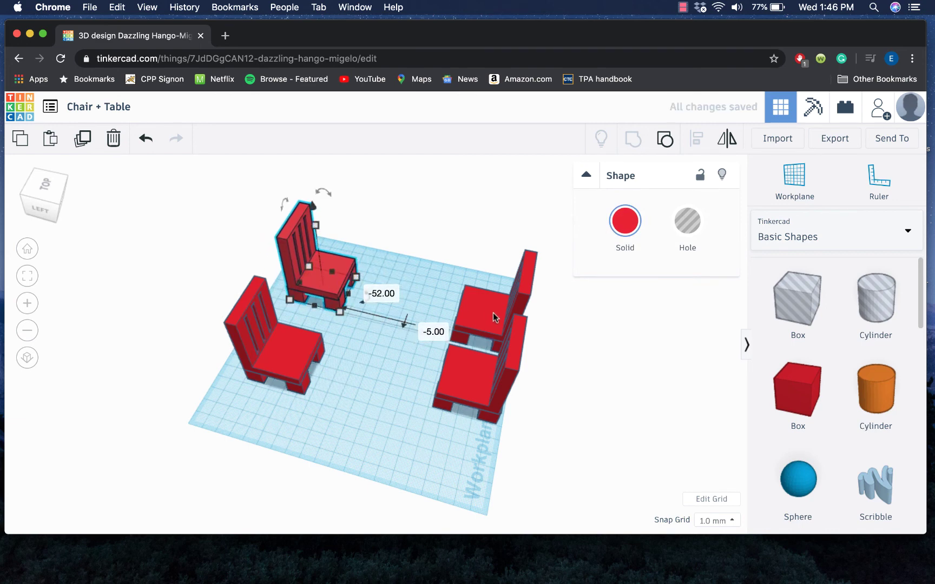
drag(492, 313, 476, 303)
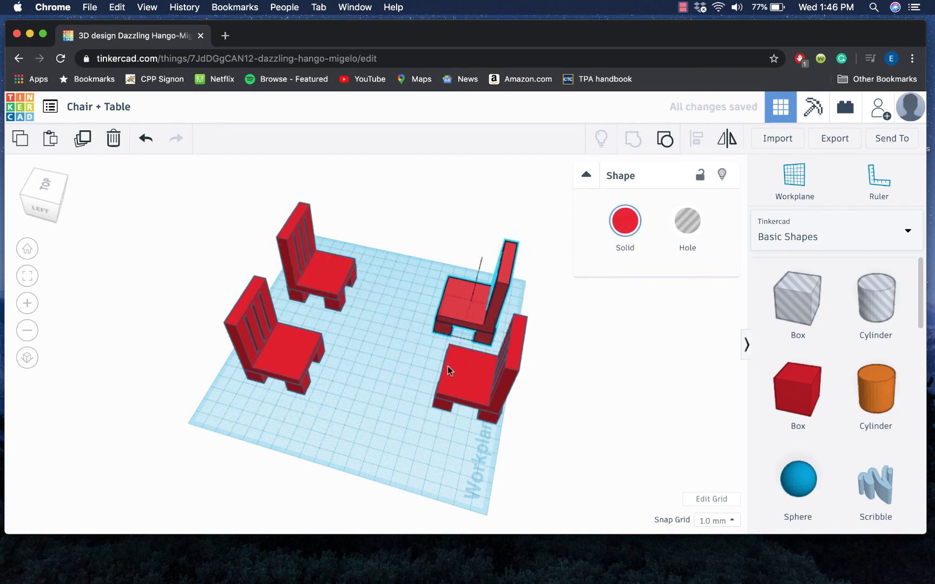
Step: Shift the front-right chair left and drop a new box between the chairs
drag(448, 366, 433, 376)
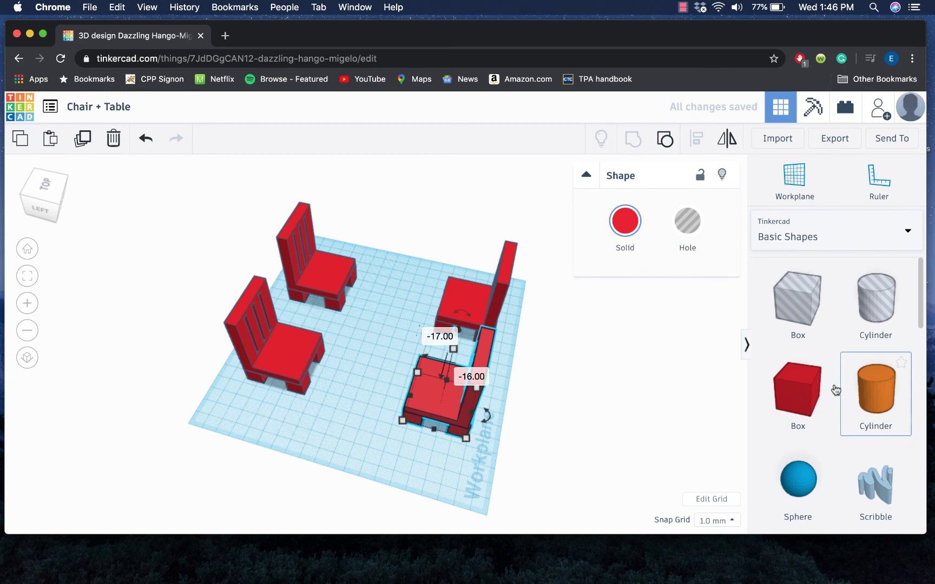
click(796, 390)
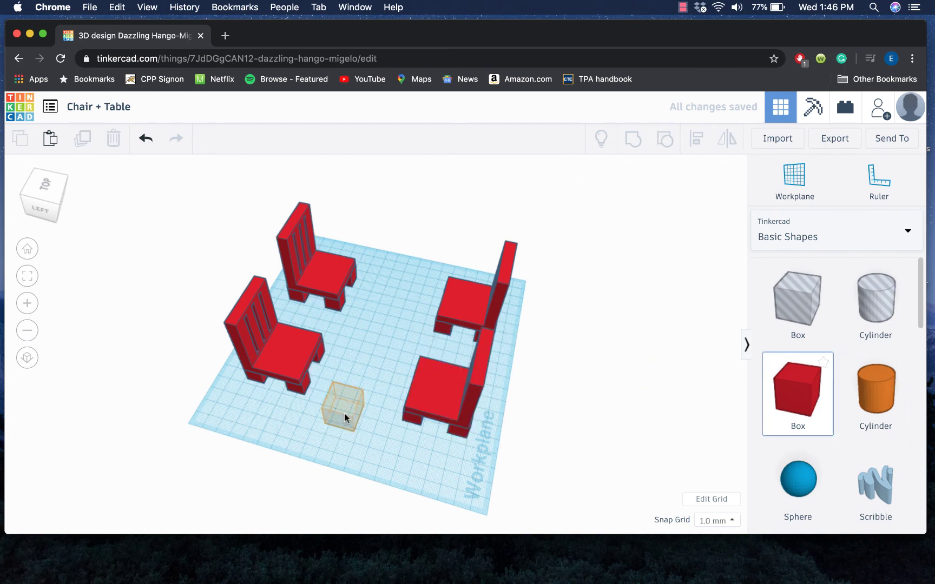
click(344, 413)
Step: Stretch the box to 41 by 121 mm and lift it above the workplane as a table top
drag(366, 379, 429, 305)
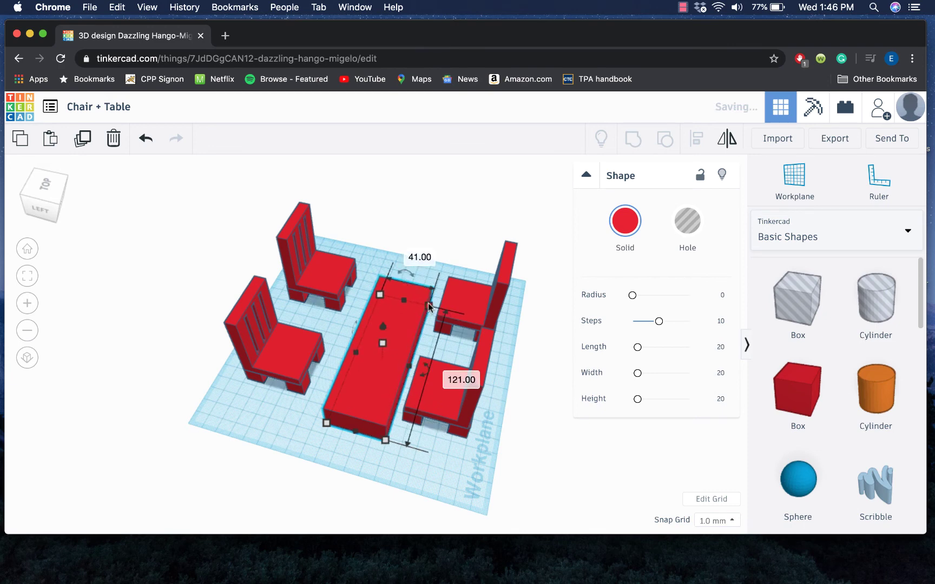
drag(370, 394, 369, 382)
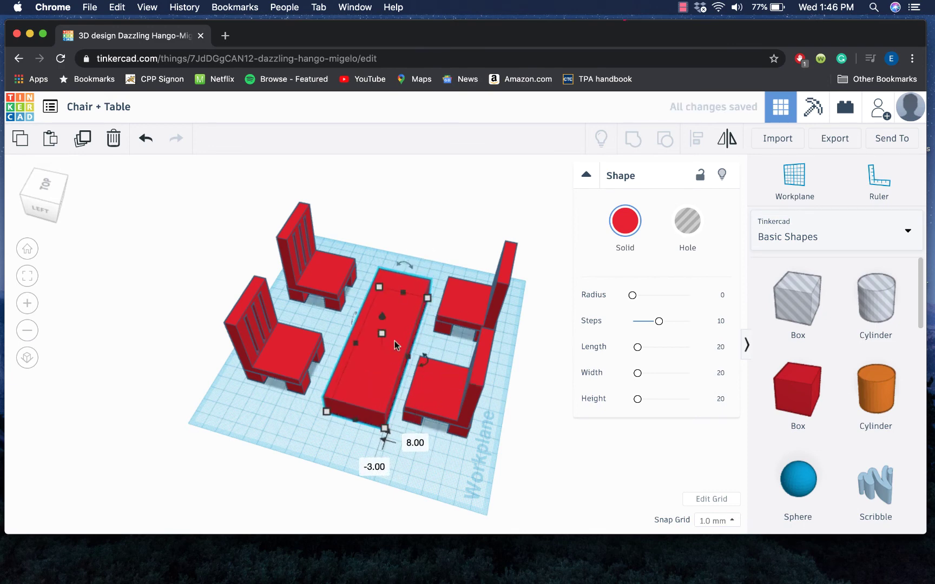
mouse_move(384, 319)
mouse_down()
mouse_move(384, 288)
mouse_move(382, 316)
mouse_up()
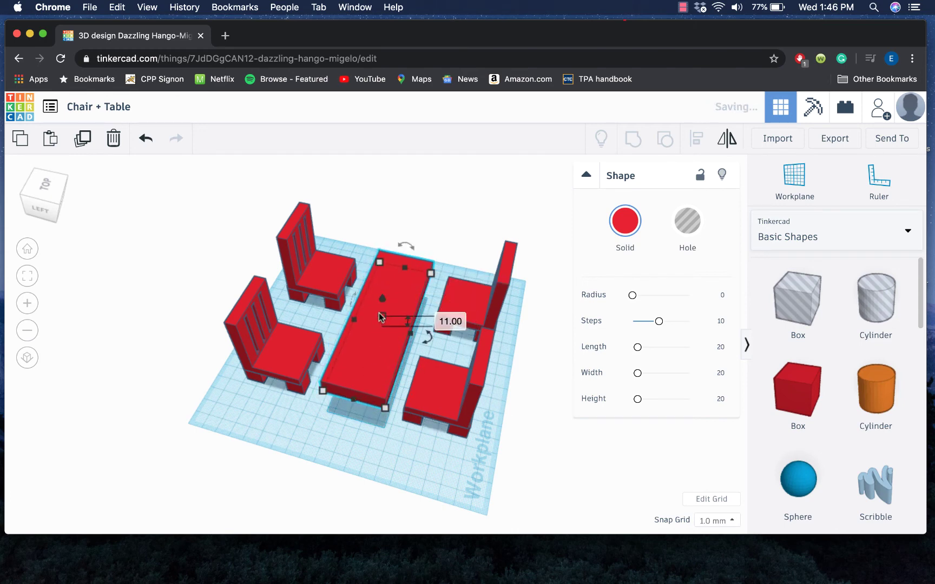
Step: Add a new box in front of the table and make it 33 mm tall
click(767, 401)
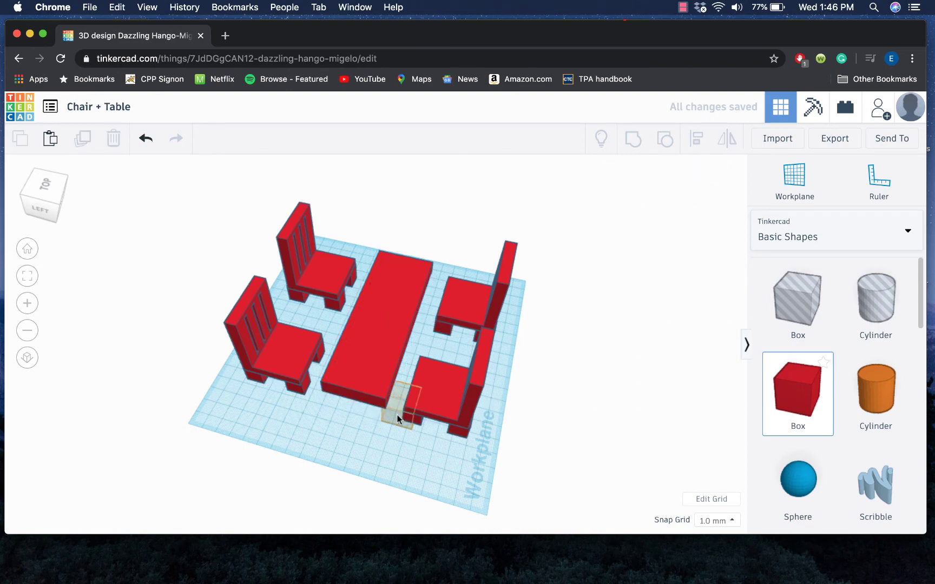
click(367, 432)
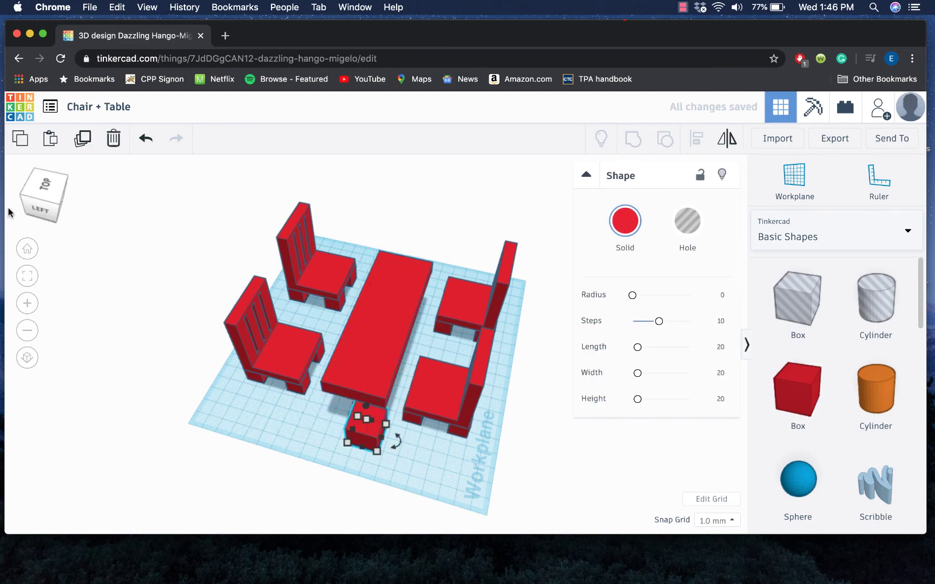
click(34, 205)
right_drag(411, 346, 400, 375)
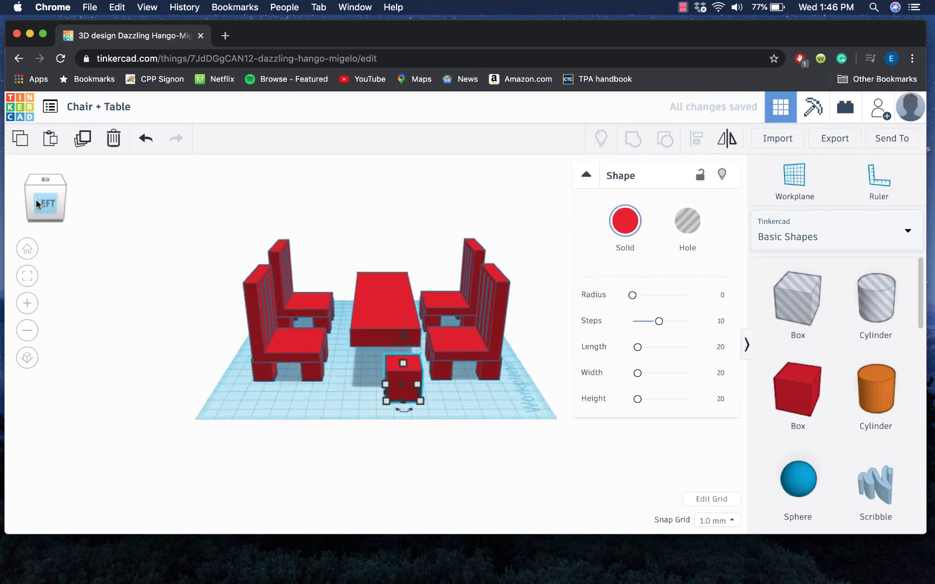
drag(403, 363, 404, 346)
Step: Try a 16 by 13 footprint, undo it, and slide the leg box under the table
drag(420, 401, 413, 398)
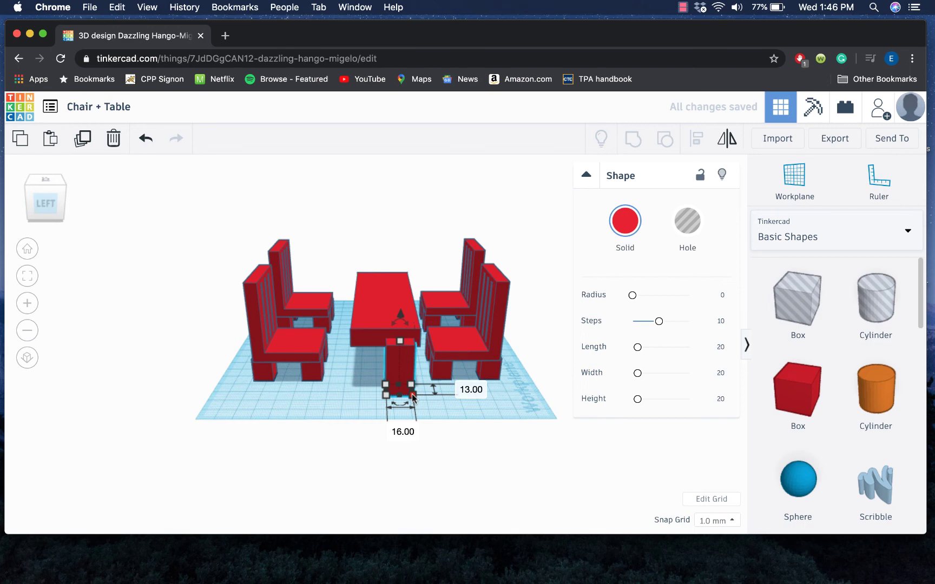
key(ctrl+z)
click(412, 398)
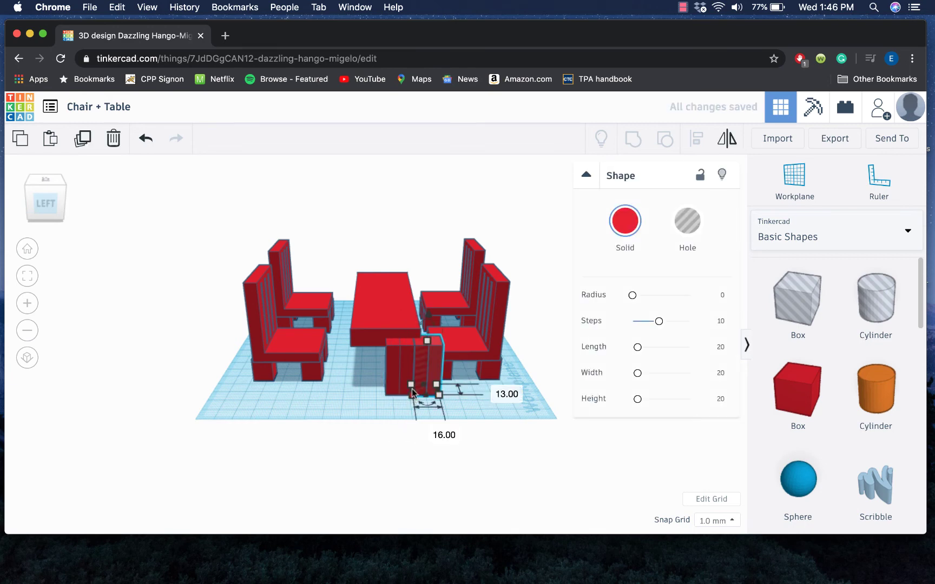
drag(388, 366, 370, 360)
click(335, 400)
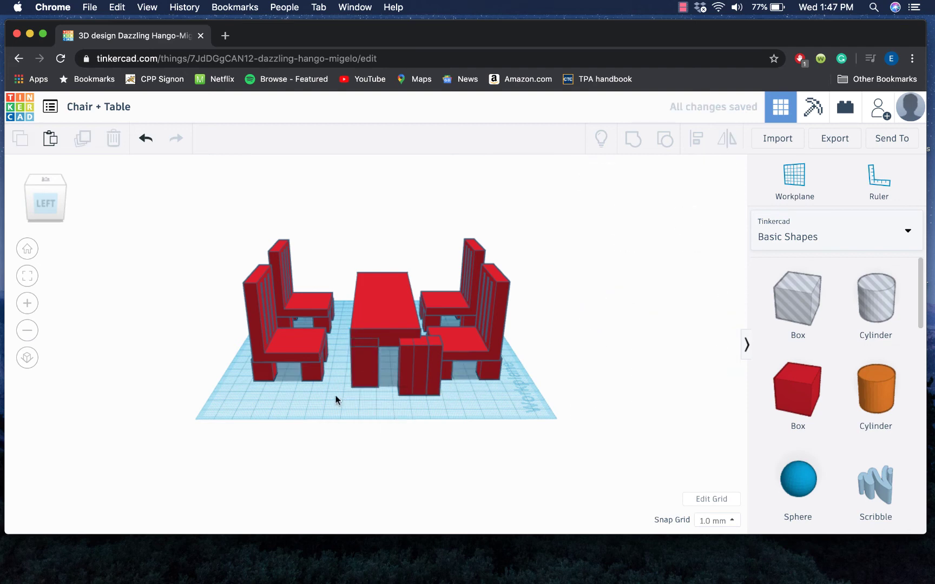
mouse_move(361, 314)
mouse_down()
mouse_move(361, 336)
mouse_move(359, 311)
mouse_up()
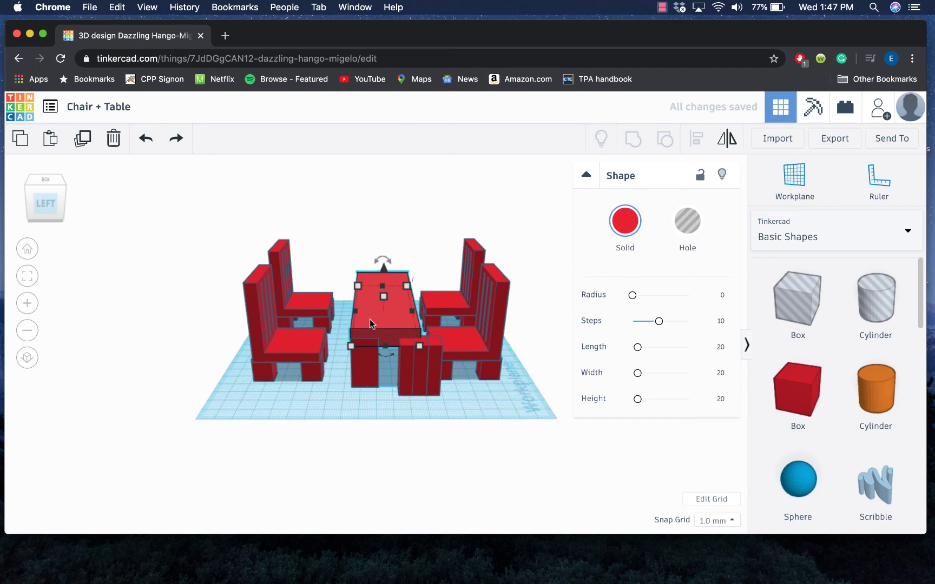
shift+click(356, 368)
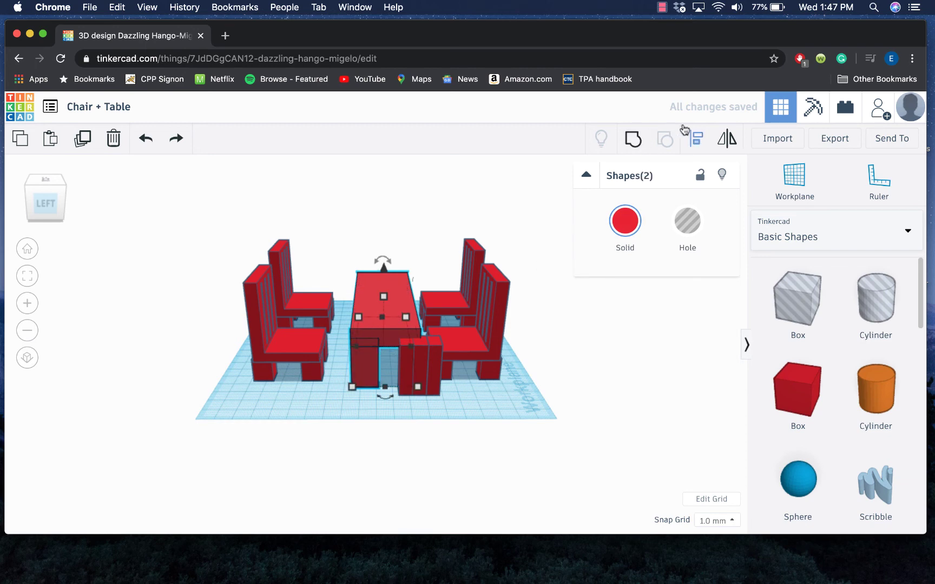
click(693, 145)
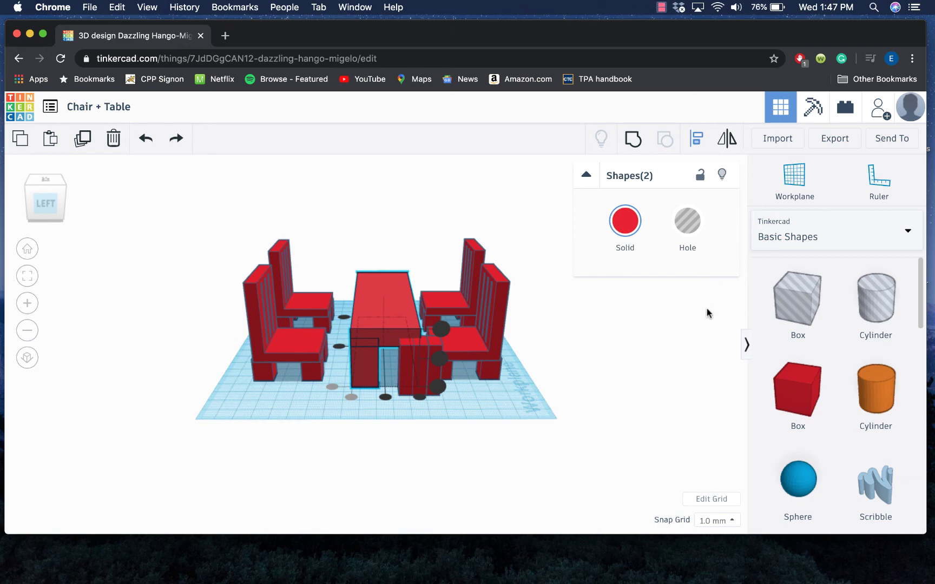
click(351, 397)
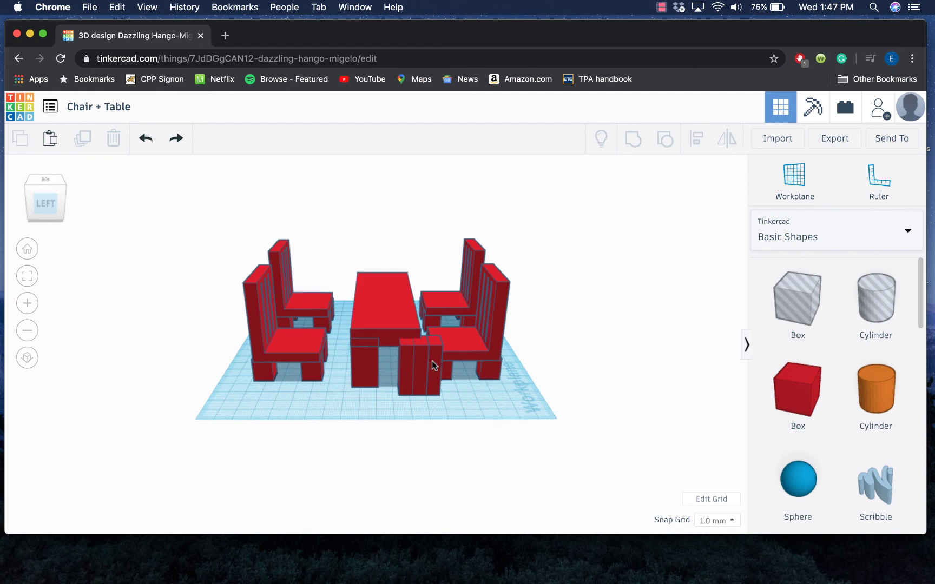
Step: Reposition a leg and align the table top with it sideways and front-to-back
drag(432, 362, 476, 374)
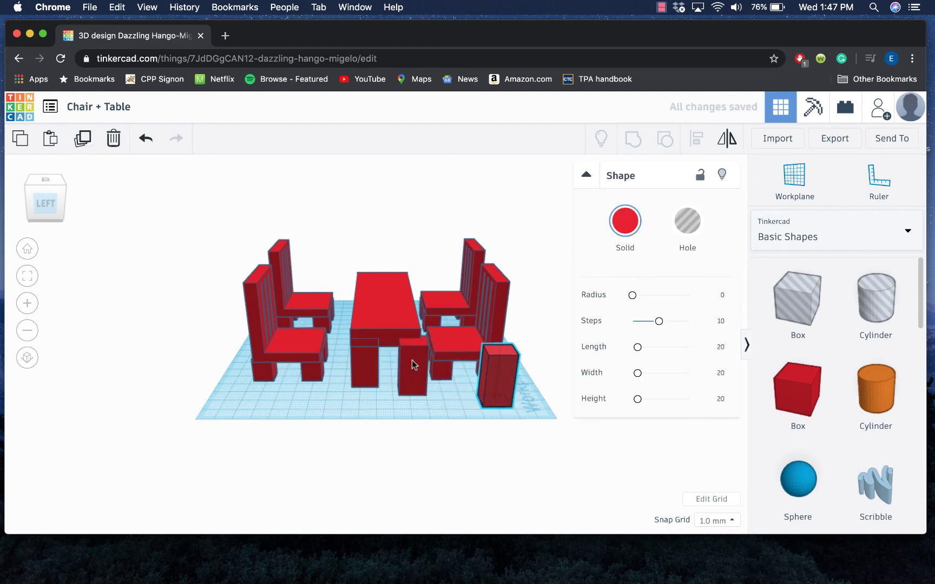
mouse_move(412, 366)
mouse_down()
mouse_move(441, 374)
mouse_move(411, 368)
mouse_move(406, 350)
mouse_up()
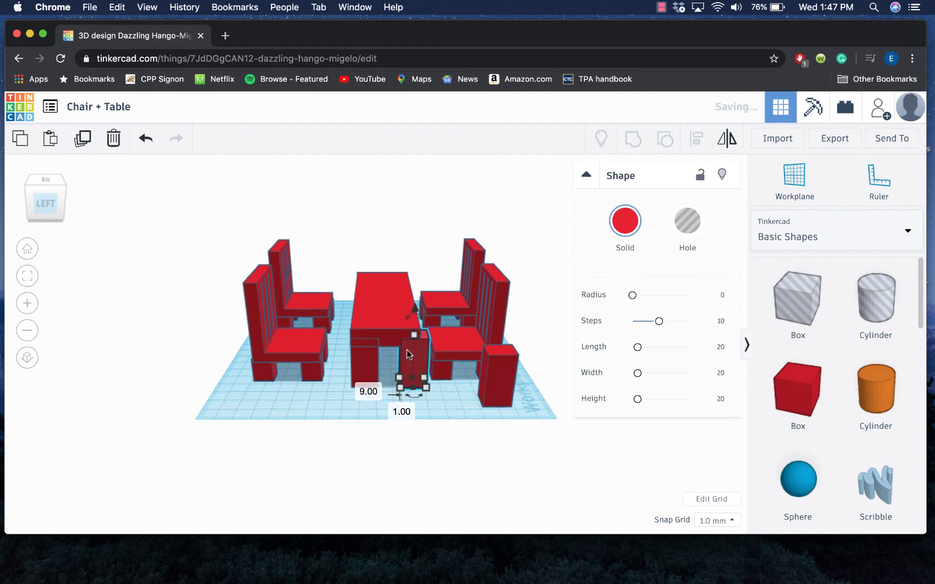
click(387, 311)
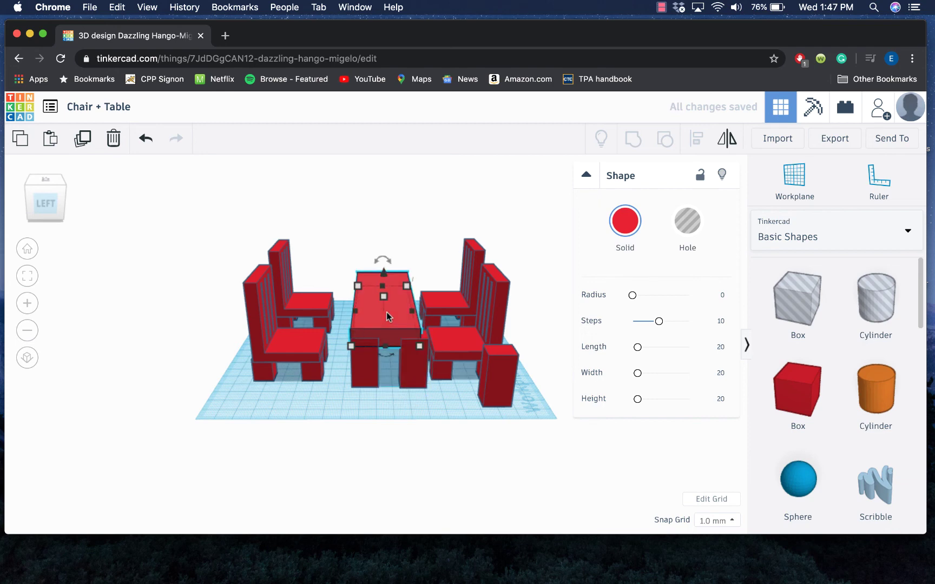
click(411, 377)
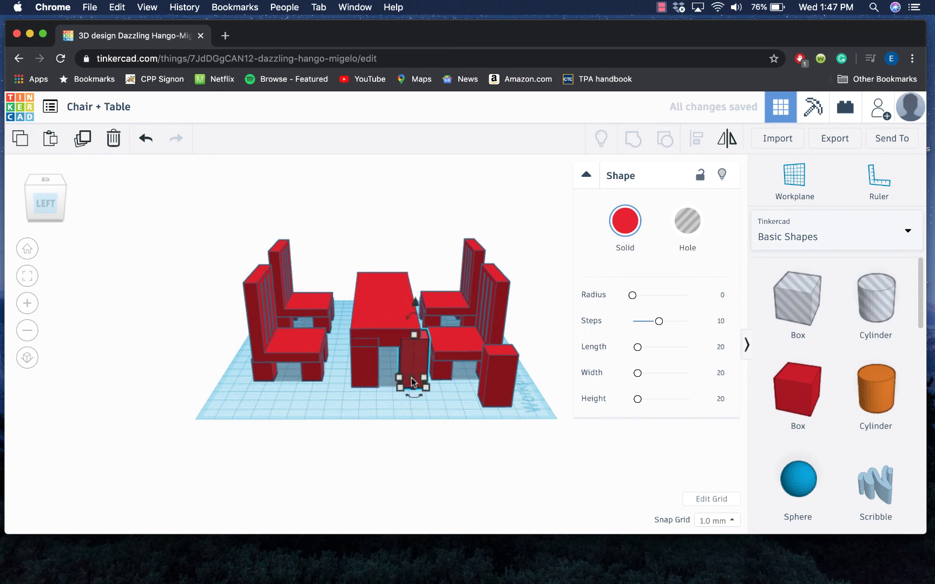
shift+click(388, 326)
click(695, 139)
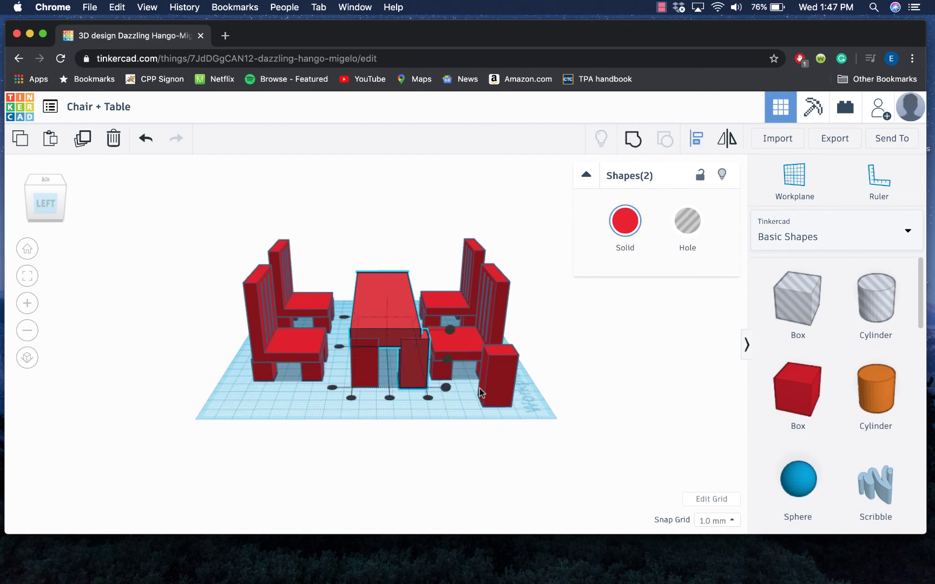
click(427, 400)
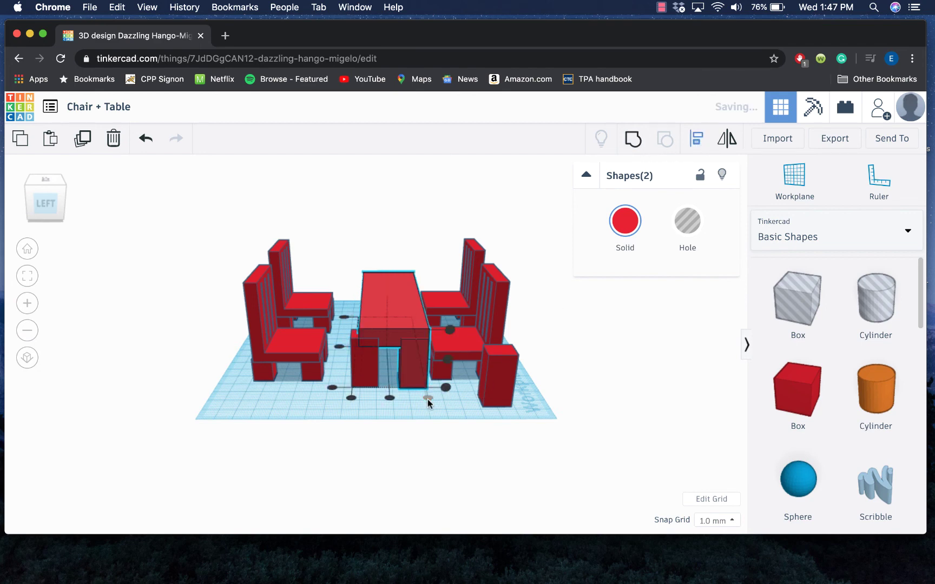
click(445, 388)
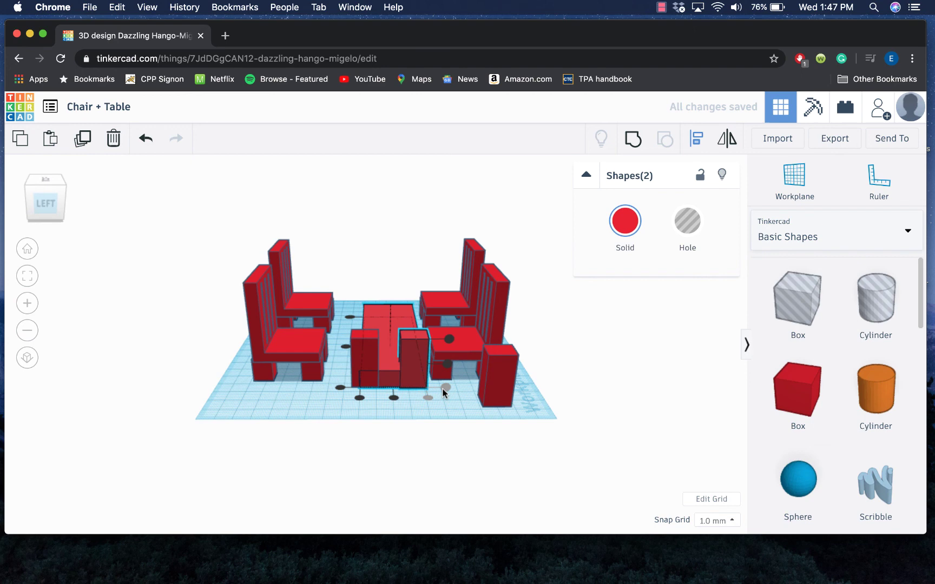
Step: Undo the front-to-back alignment, align the top to the leg's left, and widen it to 51
key(super+z)
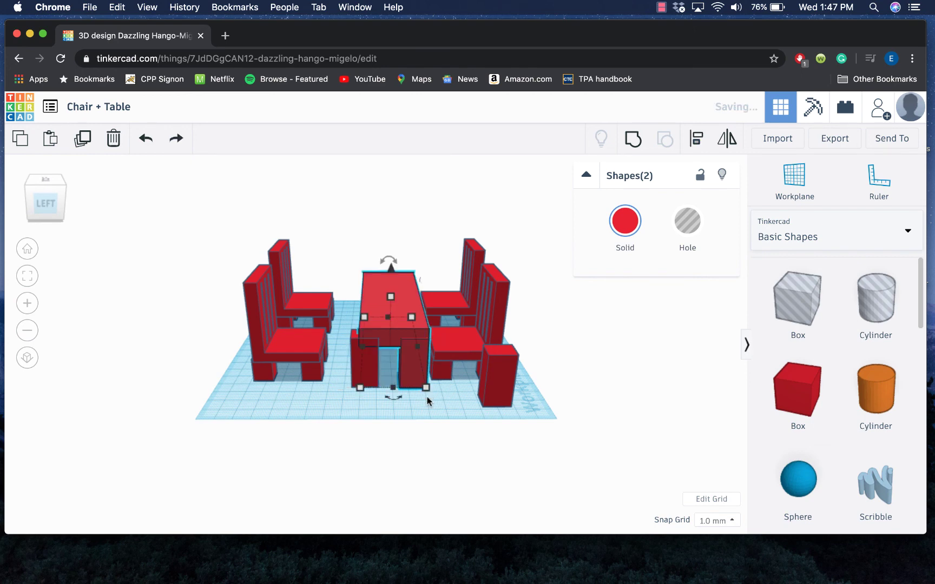
click(697, 139)
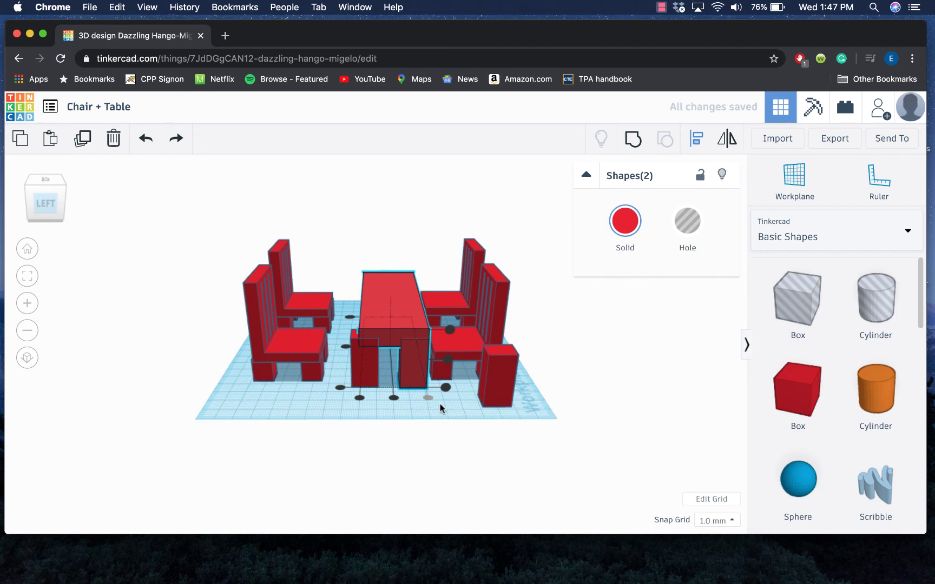
click(62, 206)
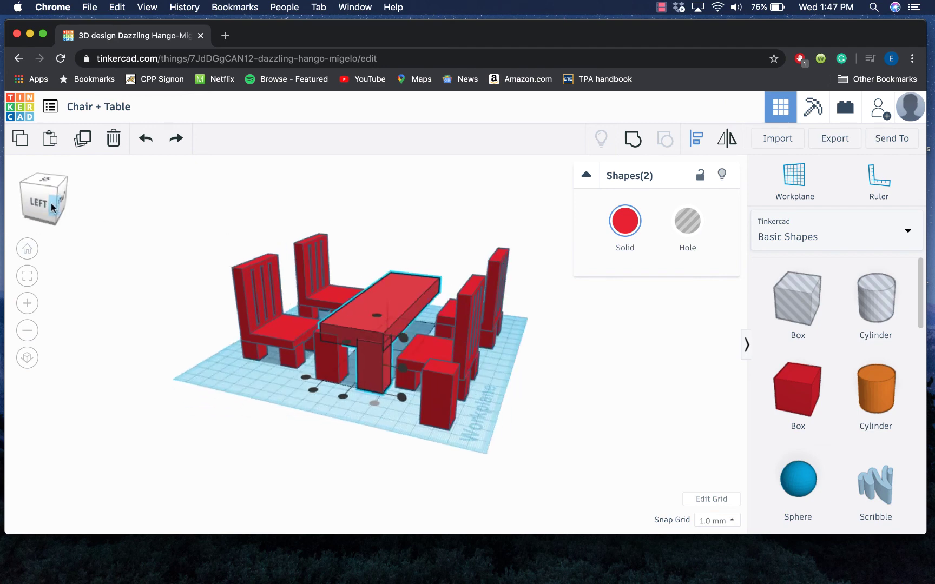
click(297, 378)
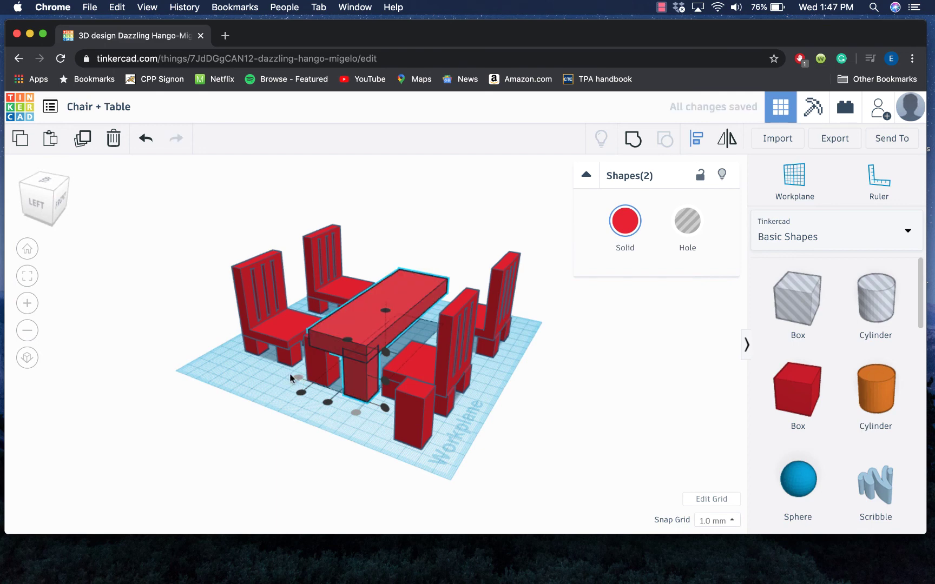
click(33, 204)
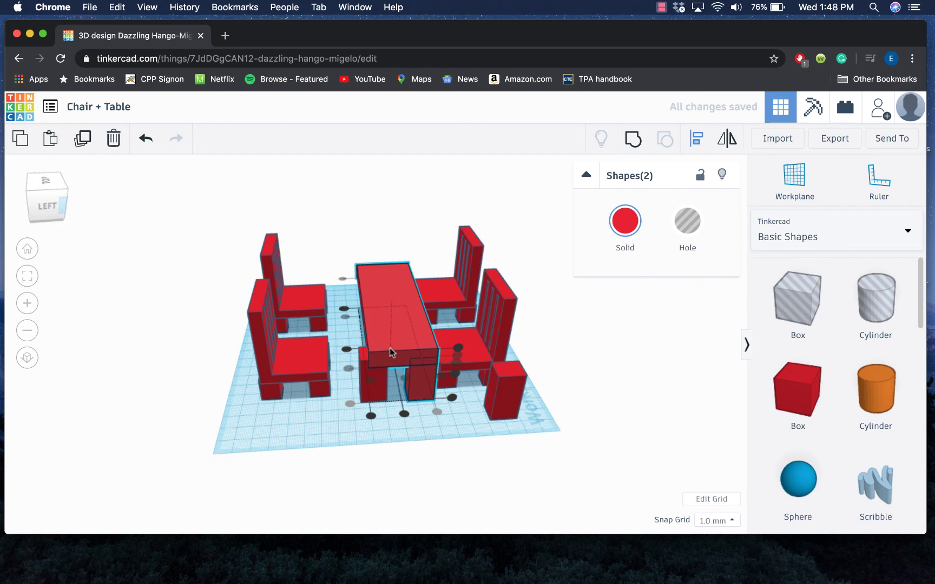
click(390, 362)
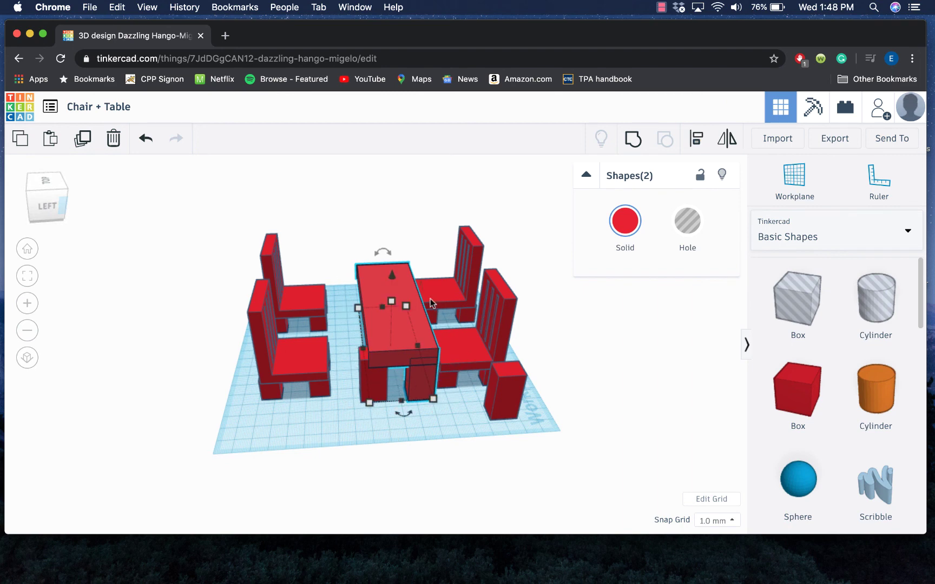
drag(358, 307, 344, 309)
Step: Align a leg with the table's front-left side
click(375, 398)
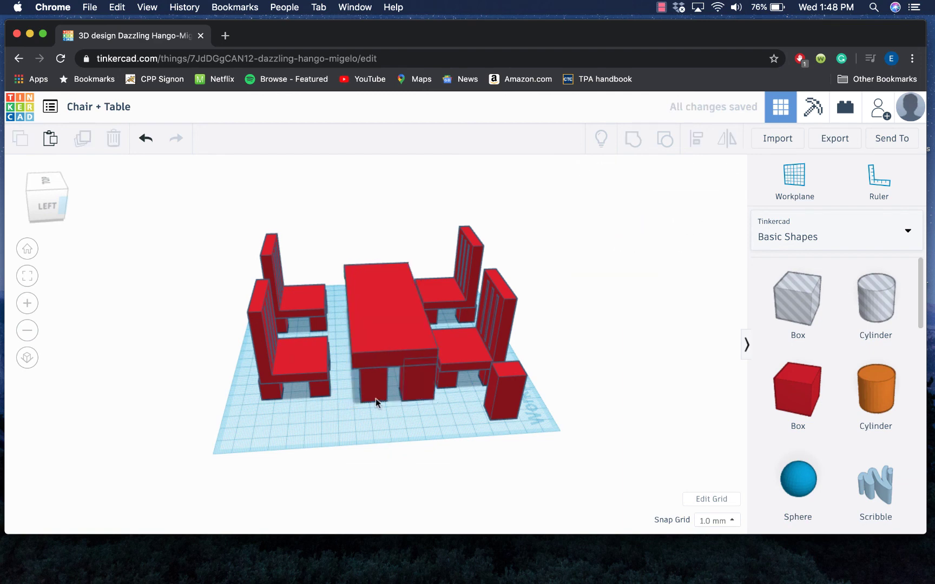
shift+click(389, 346)
click(692, 145)
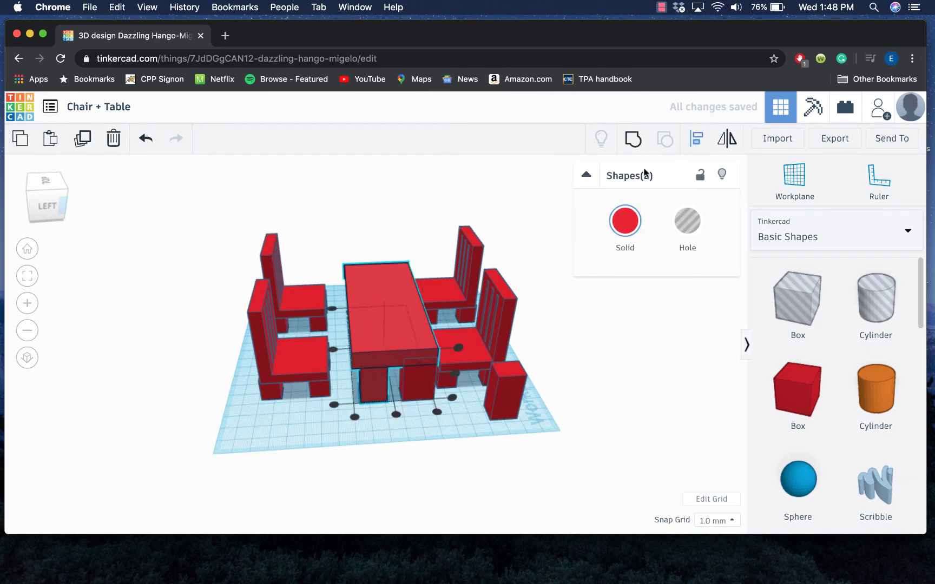
click(354, 417)
click(333, 404)
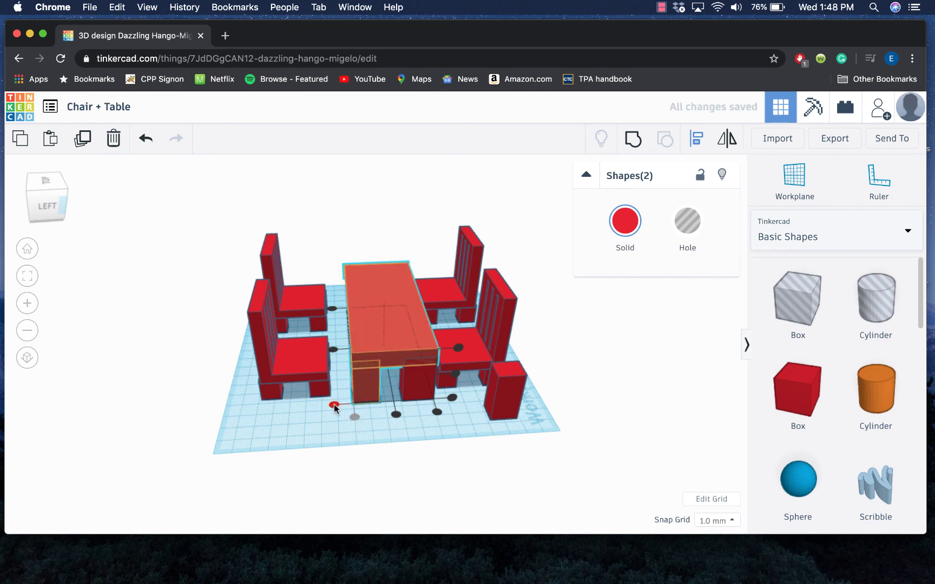
click(290, 423)
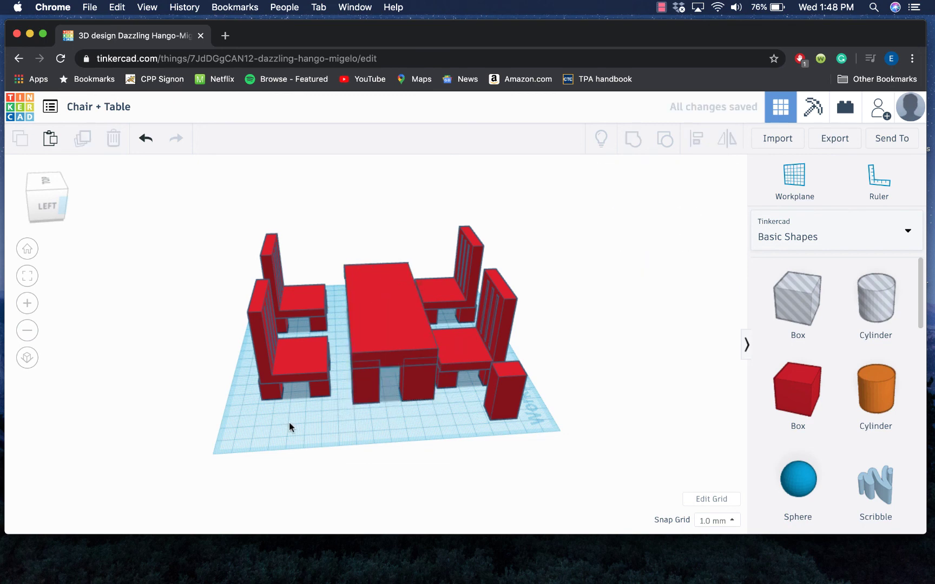
Step: Move the spare small box under the table's lower corner as another leg
click(48, 195)
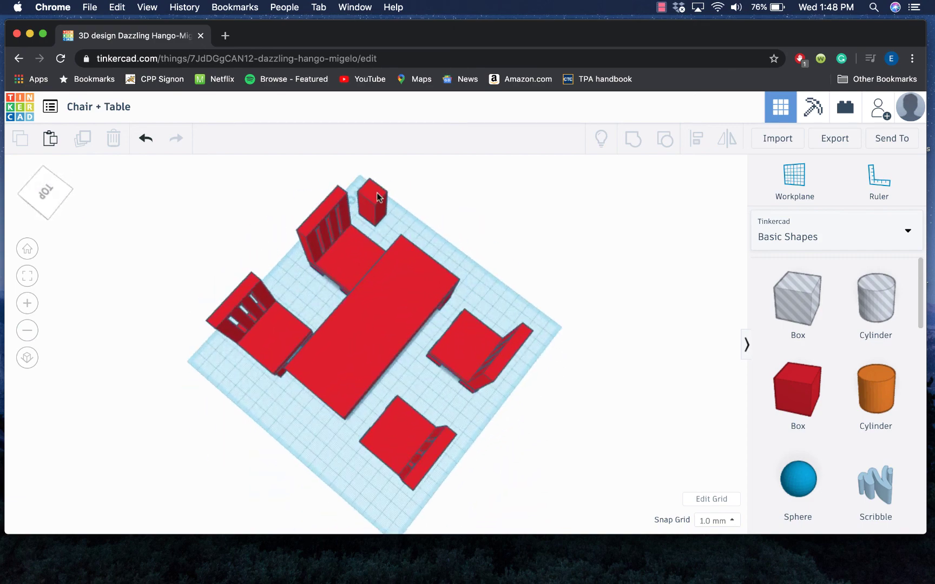
drag(378, 201, 344, 407)
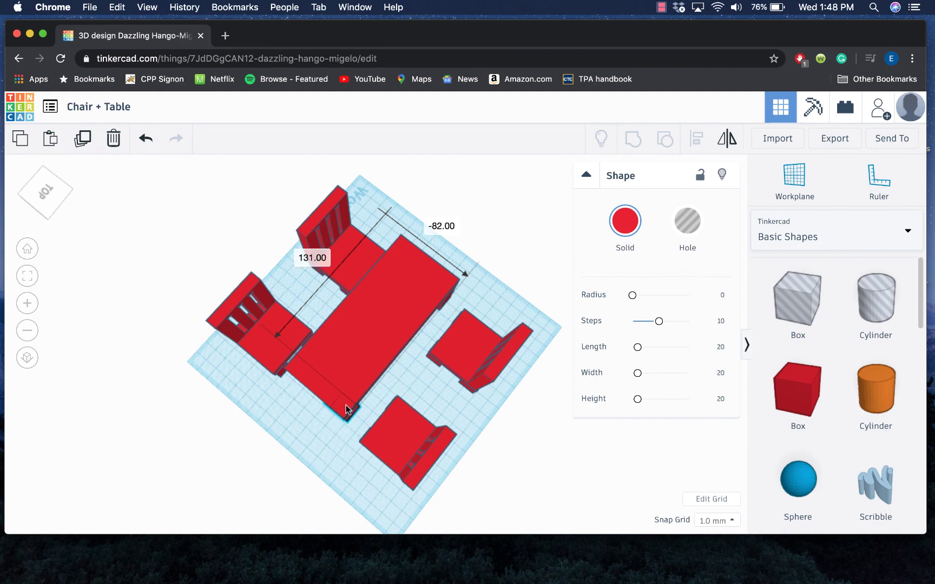
drag(42, 187, 55, 196)
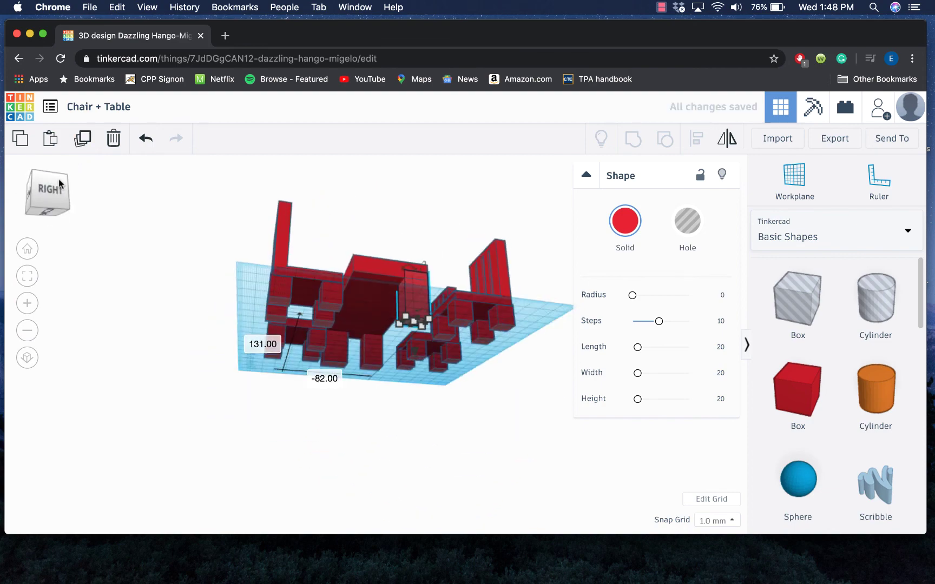
click(64, 202)
click(64, 203)
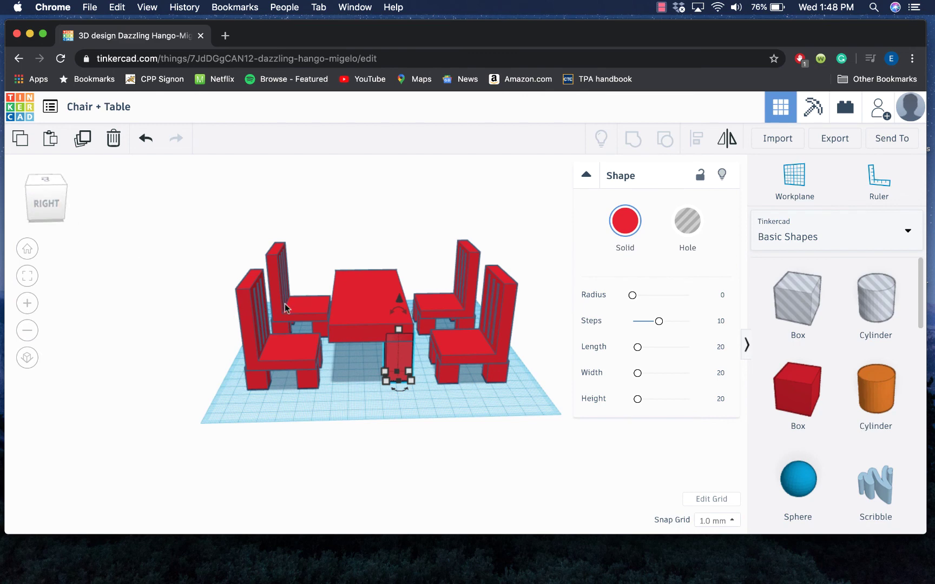
Step: Select the front leg together with the table top and group them into one shape
shift+click(356, 321)
shift+click(397, 361)
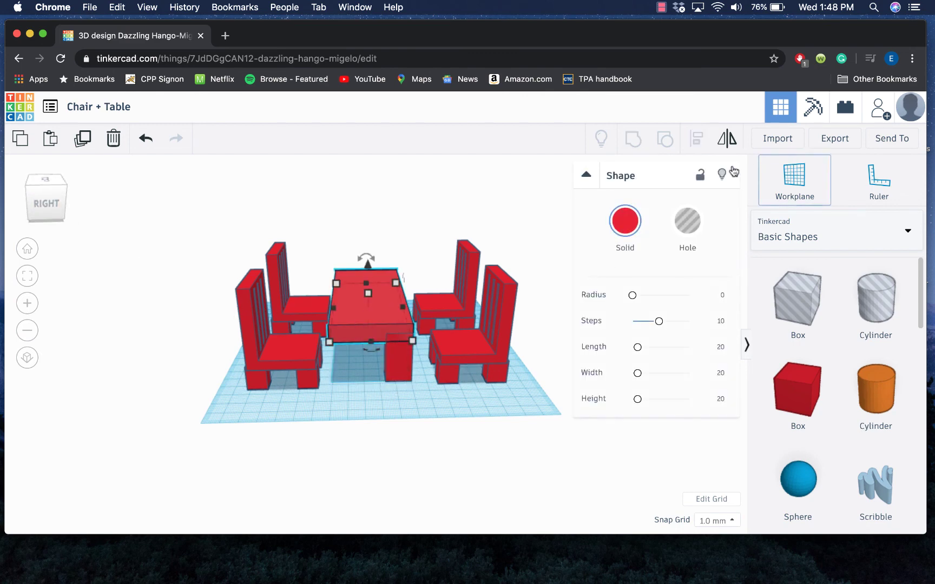
click(418, 388)
click(407, 377)
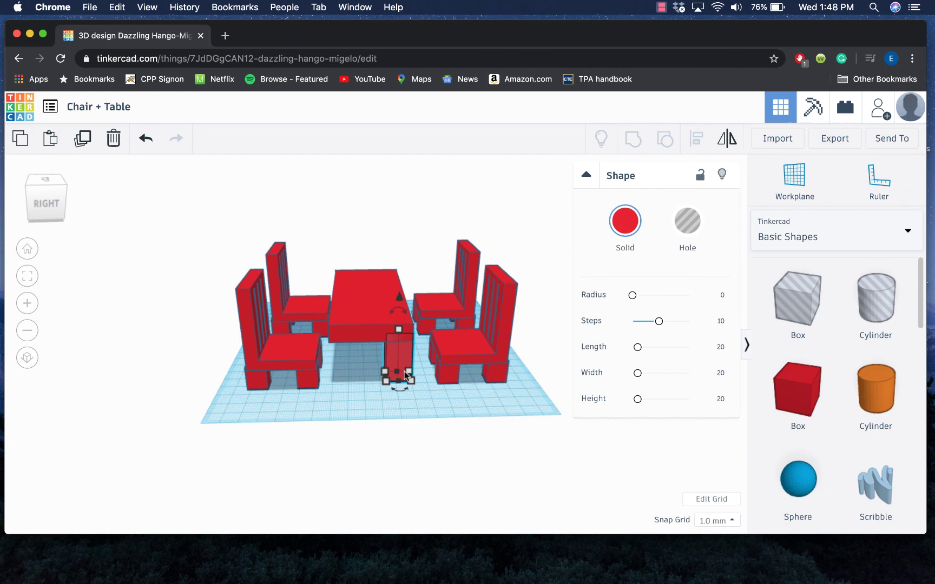
shift+click(365, 324)
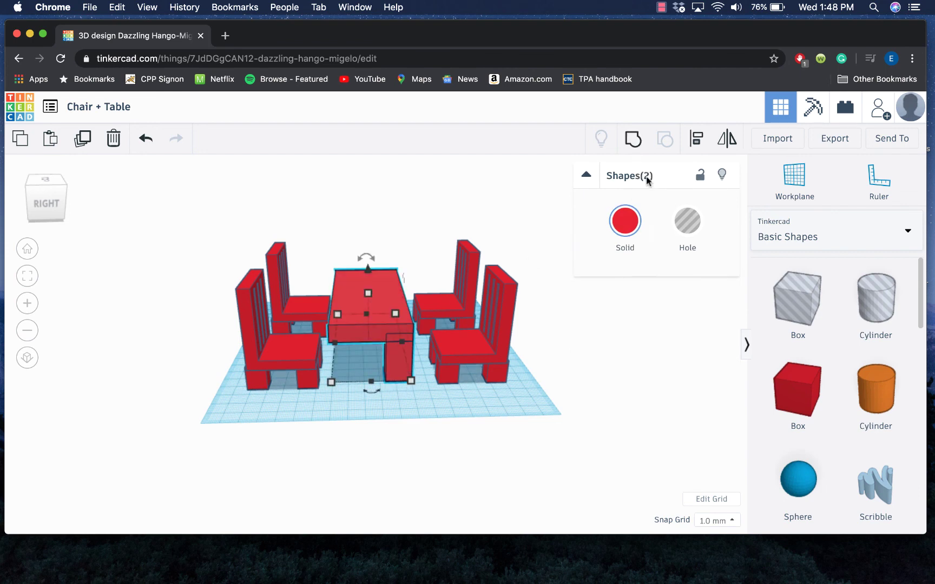
click(699, 140)
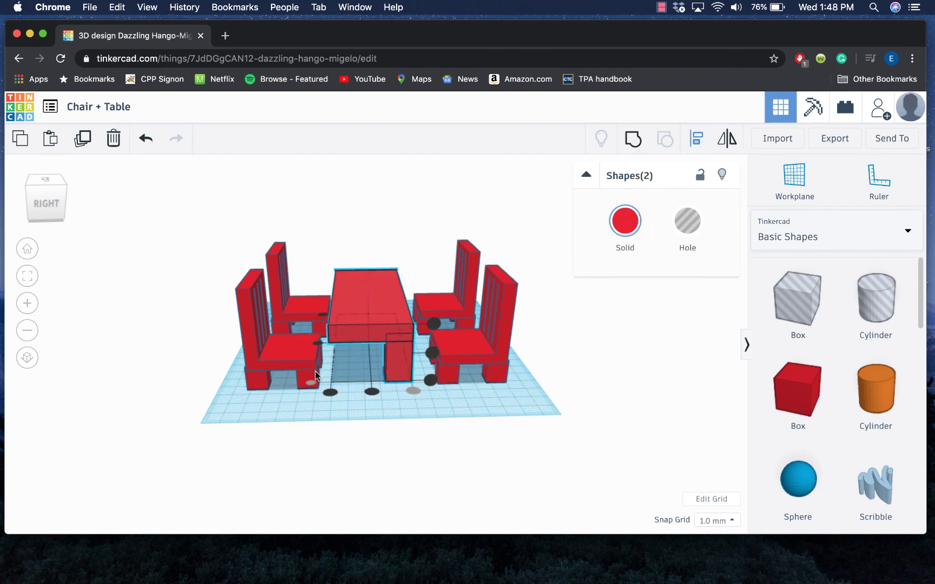
click(488, 407)
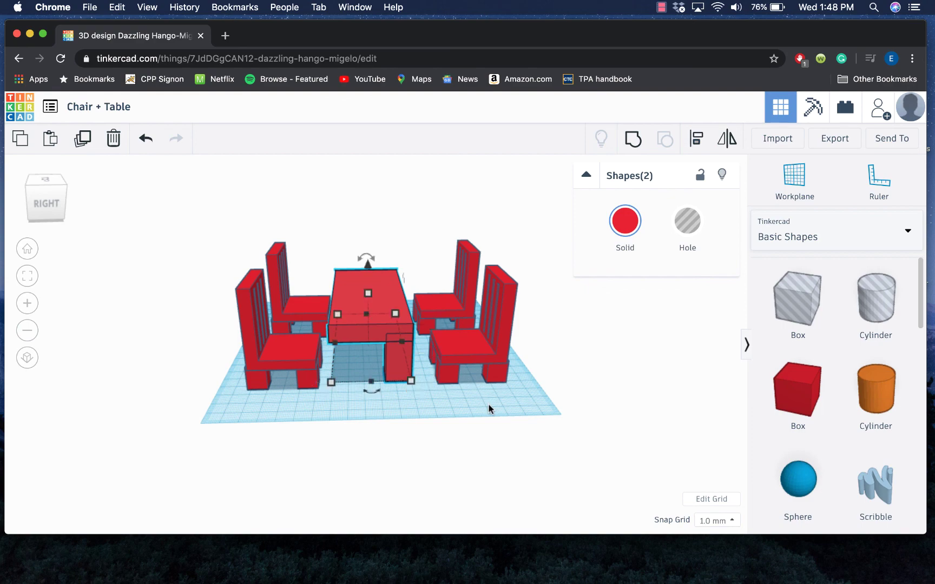
drag(64, 216, 35, 210)
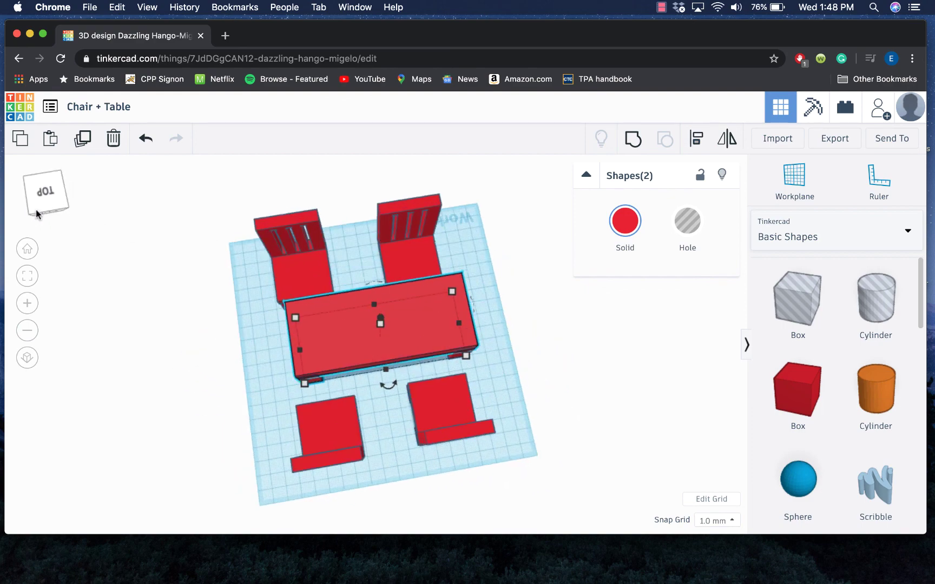
click(639, 141)
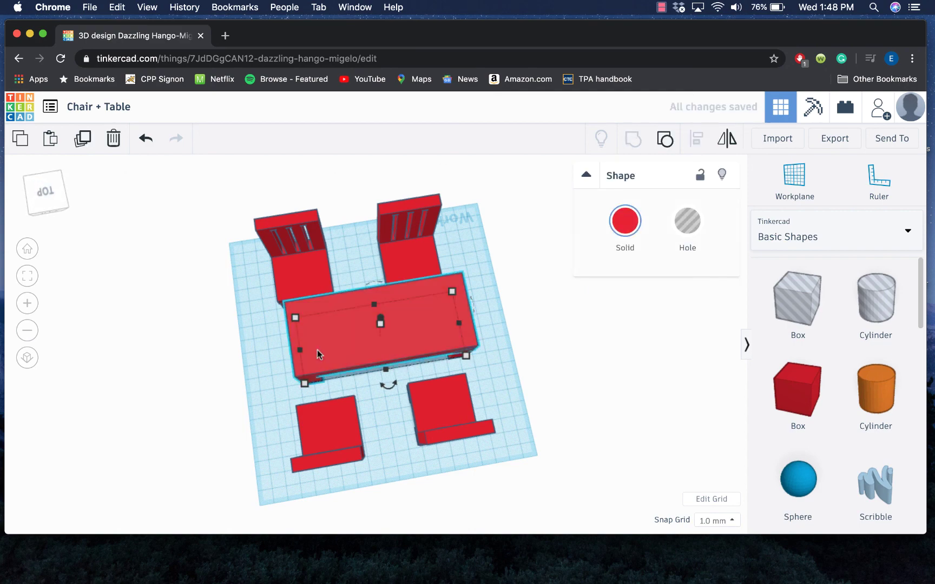
click(66, 204)
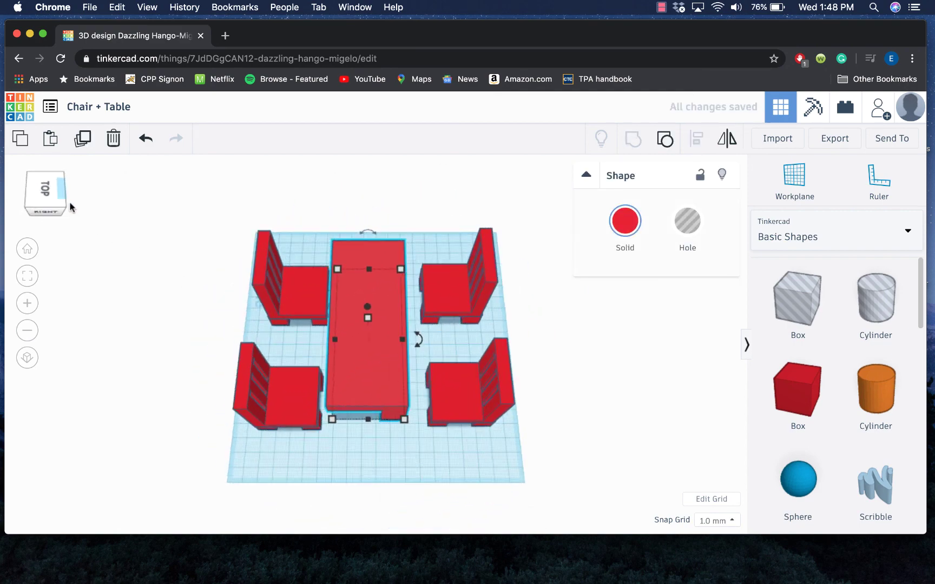